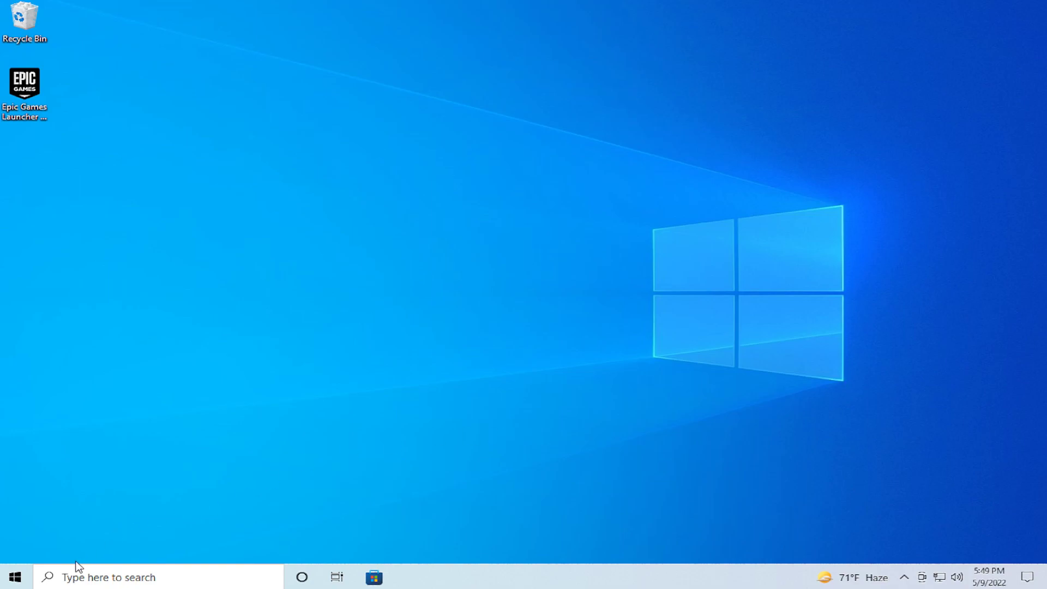
# - Open the Troubleshoot settings page by searching 'tro' from the Start menu
pyautogui.click(14, 577)
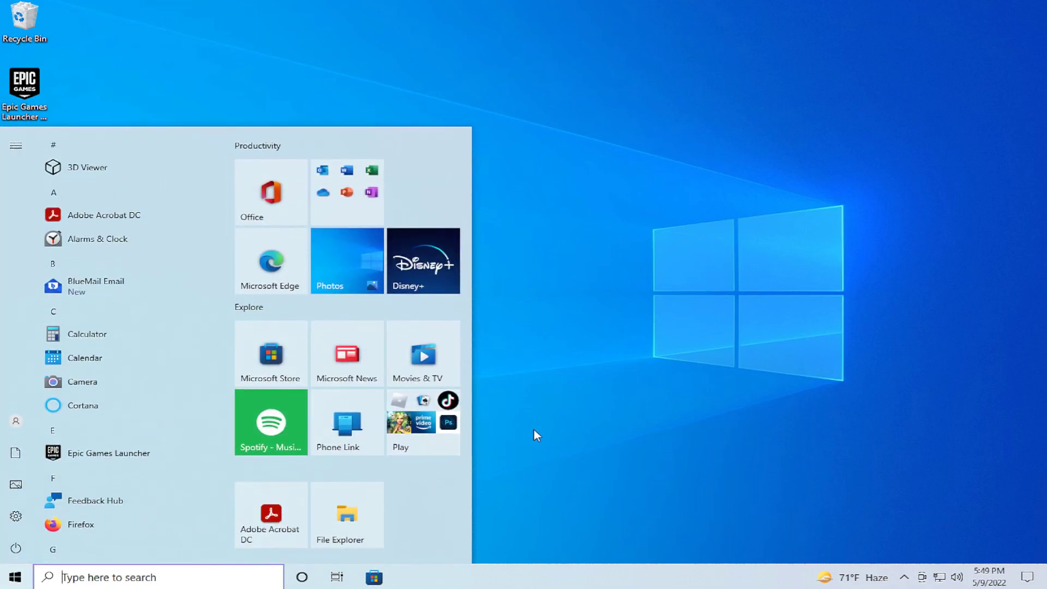
pyautogui.write('tro')
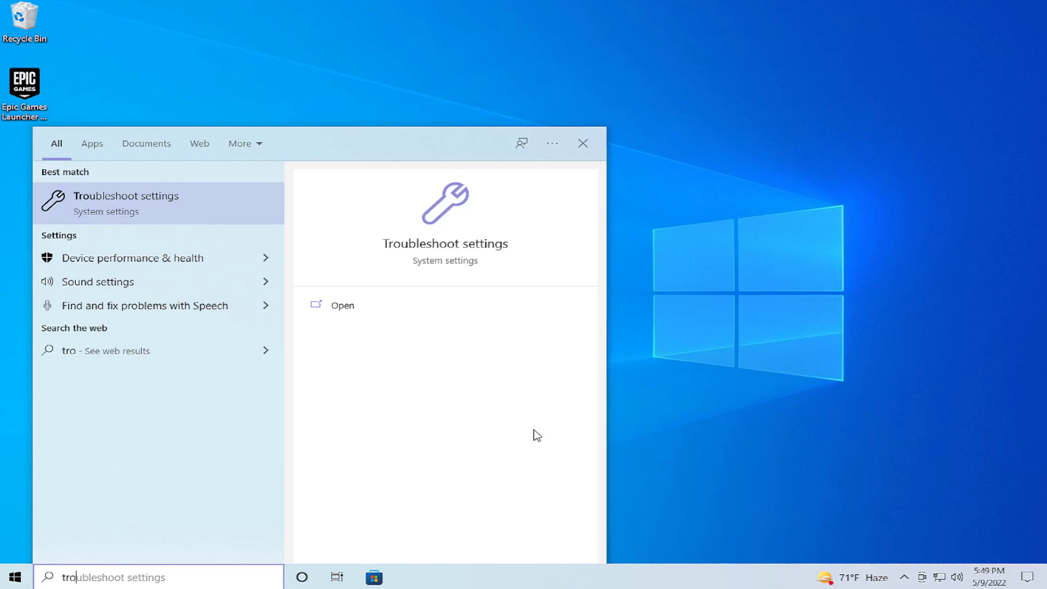
pyautogui.press('Return')
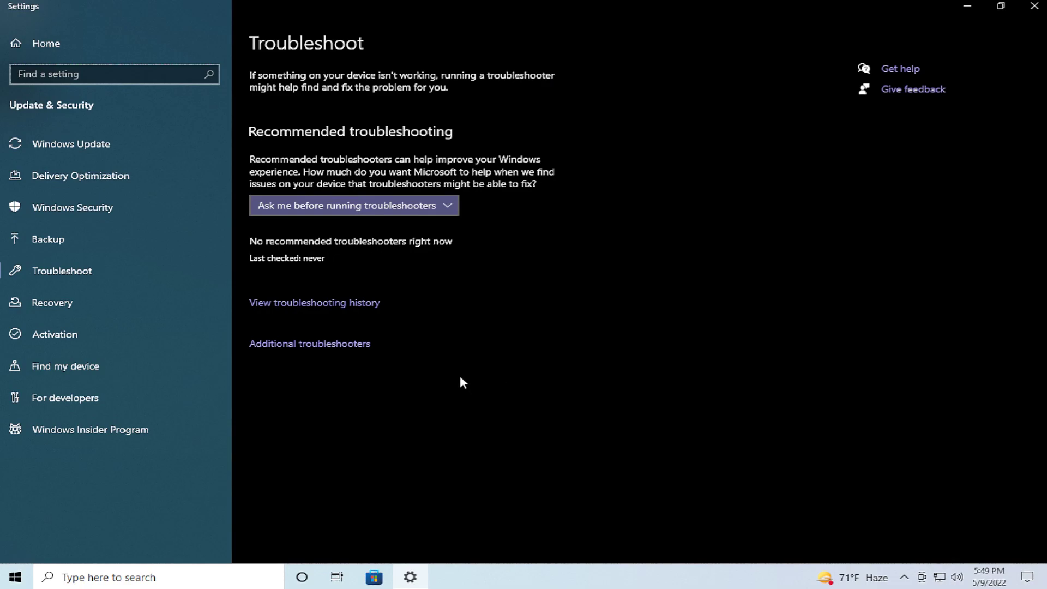
# - Run the Windows Update troubleshooter from Additional troubleshooters, then close it when it finds nothing
pyautogui.click(335, 345)
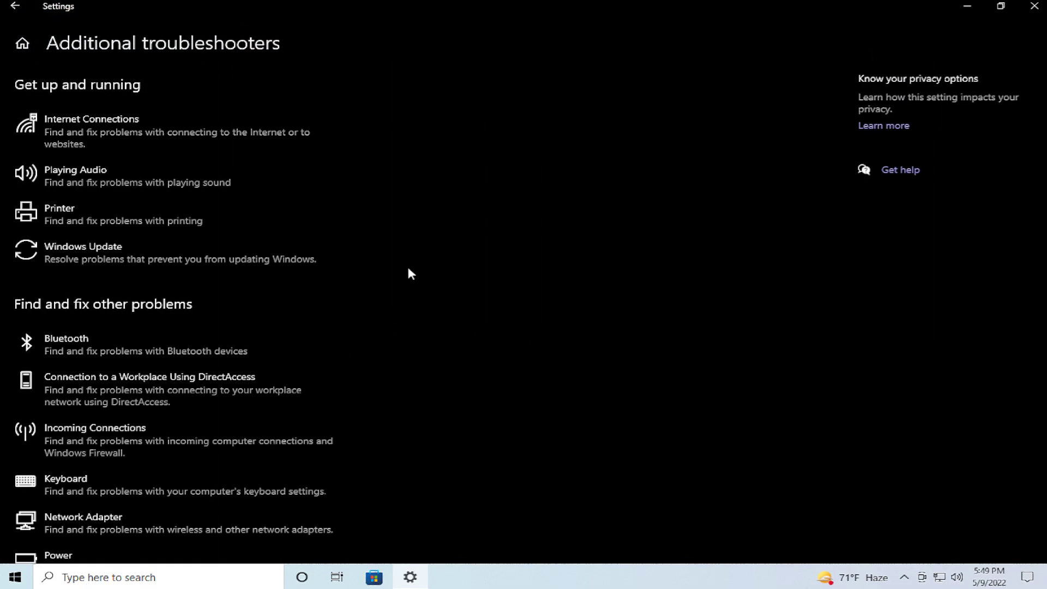
pyautogui.click(268, 253)
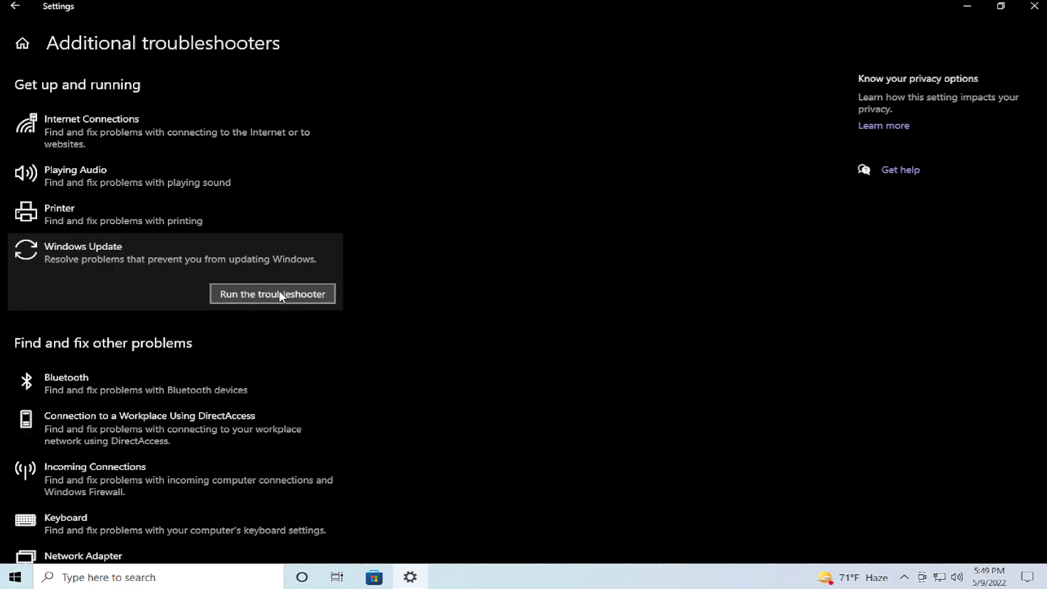
pyautogui.click(279, 293)
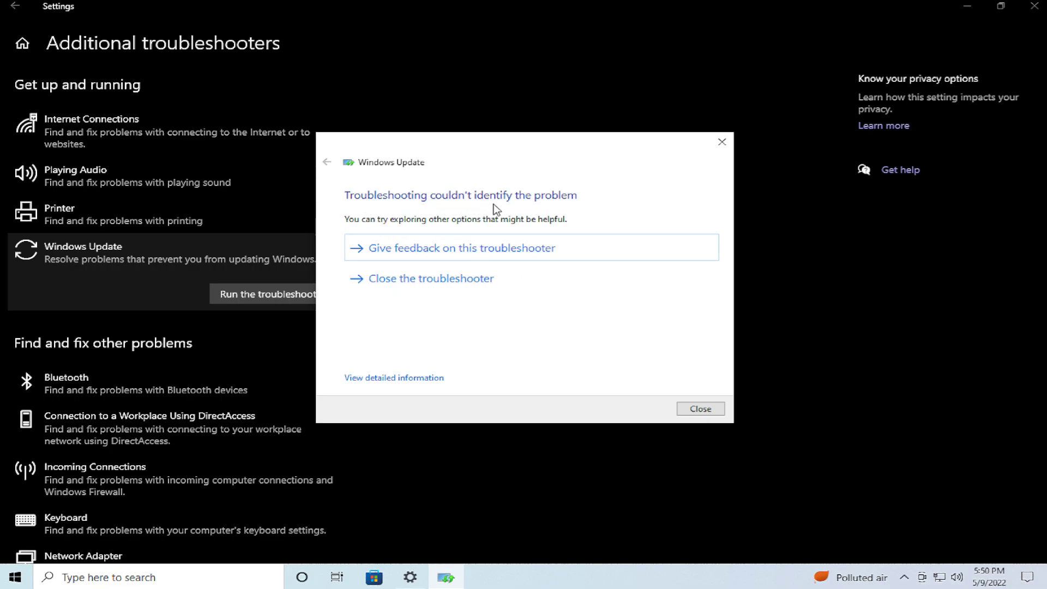
pyautogui.click(691, 410)
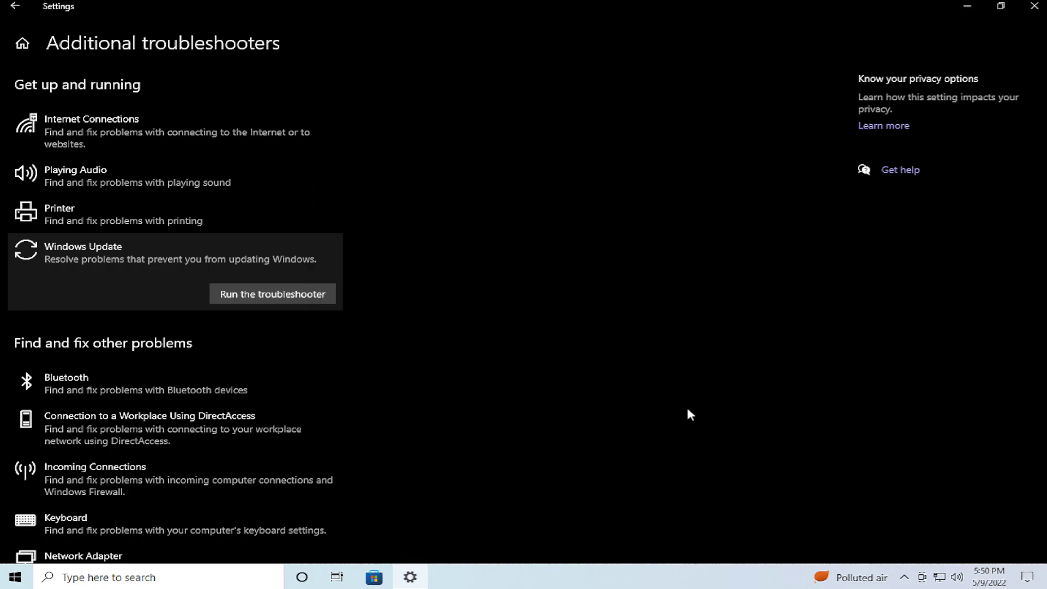
# - Close Settings, restart the PC from the Start power menu, and sign back in
pyautogui.click(1030, 9)
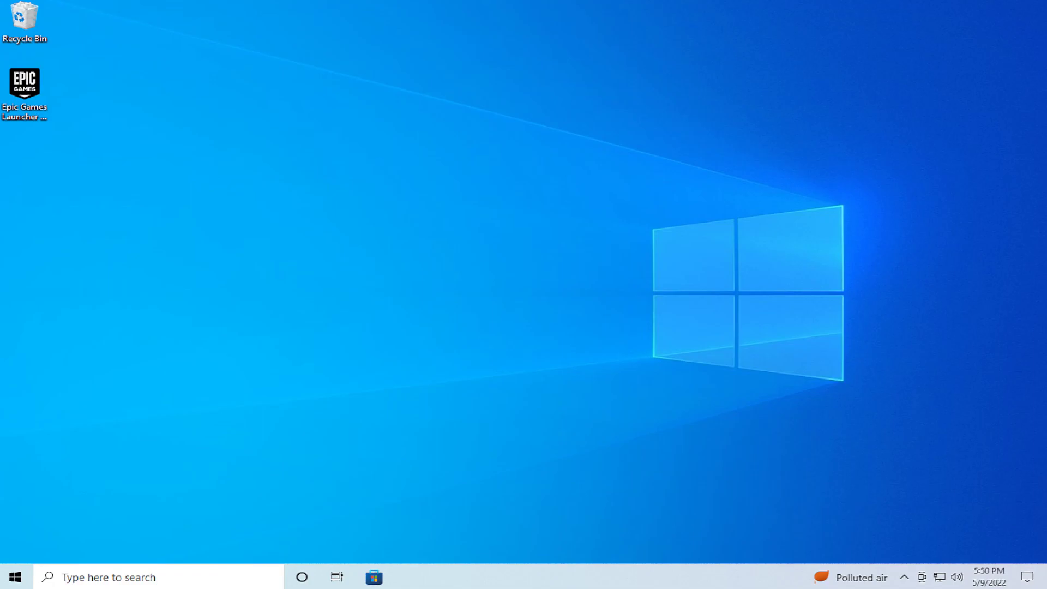
pyautogui.click(15, 577)
pyautogui.click(16, 548)
pyautogui.click(34, 519)
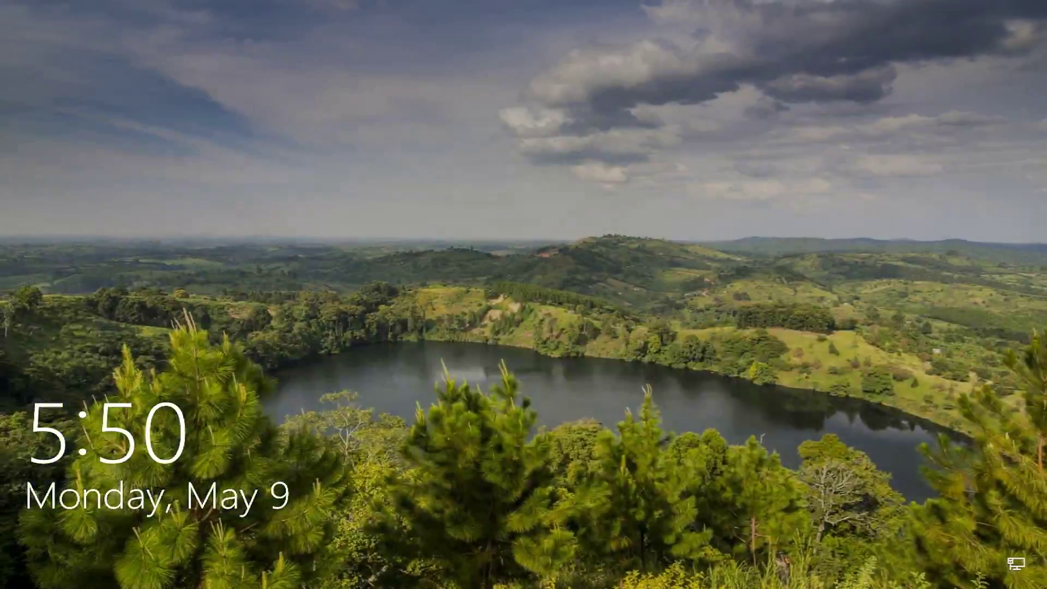
pyautogui.press('space')
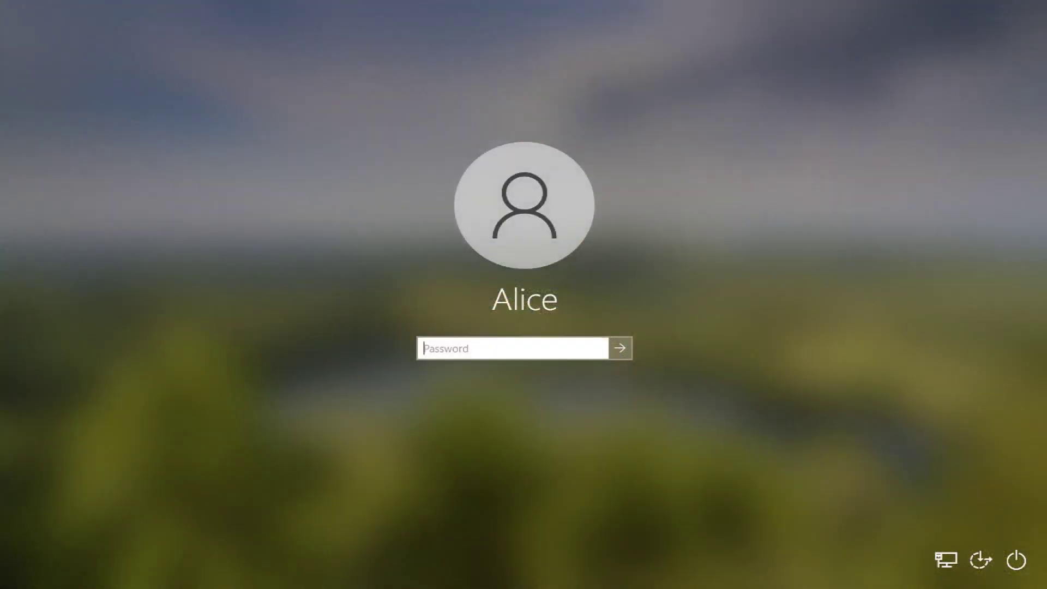
pyautogui.write('*******')
pyautogui.press('Return')
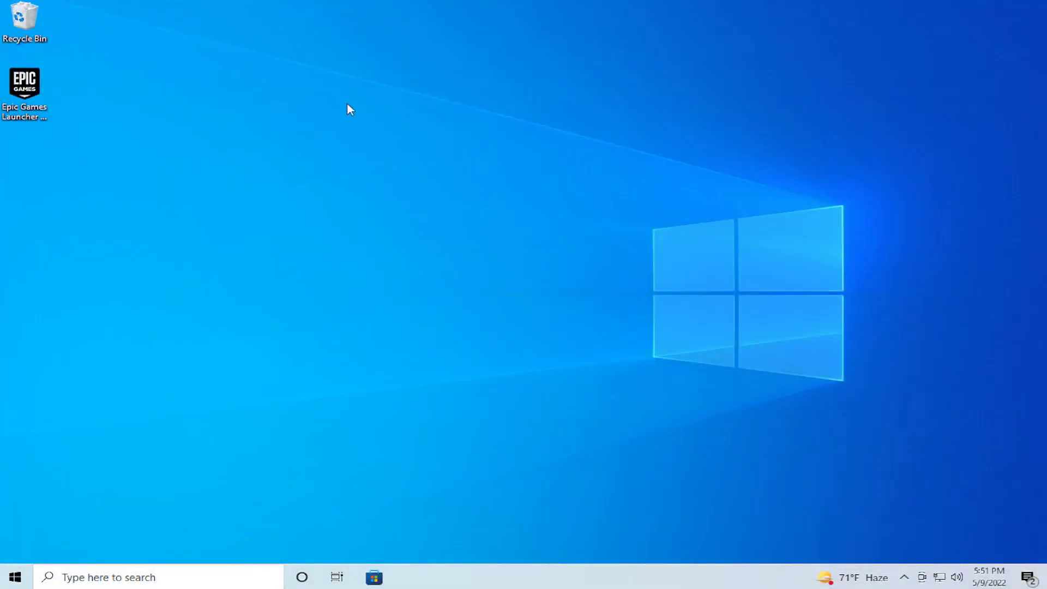
# - Launch File Explorer and browse through Local Disk (C:) and Windows into SoftwareDistribution
pyautogui.click(15, 576)
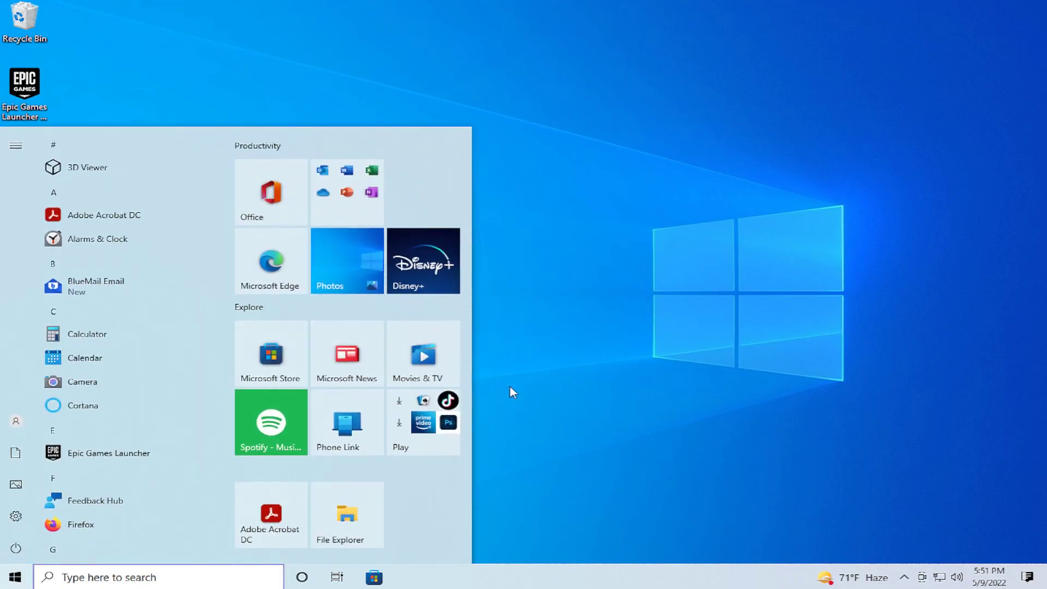
pyautogui.write('file')
pyautogui.press('Return')
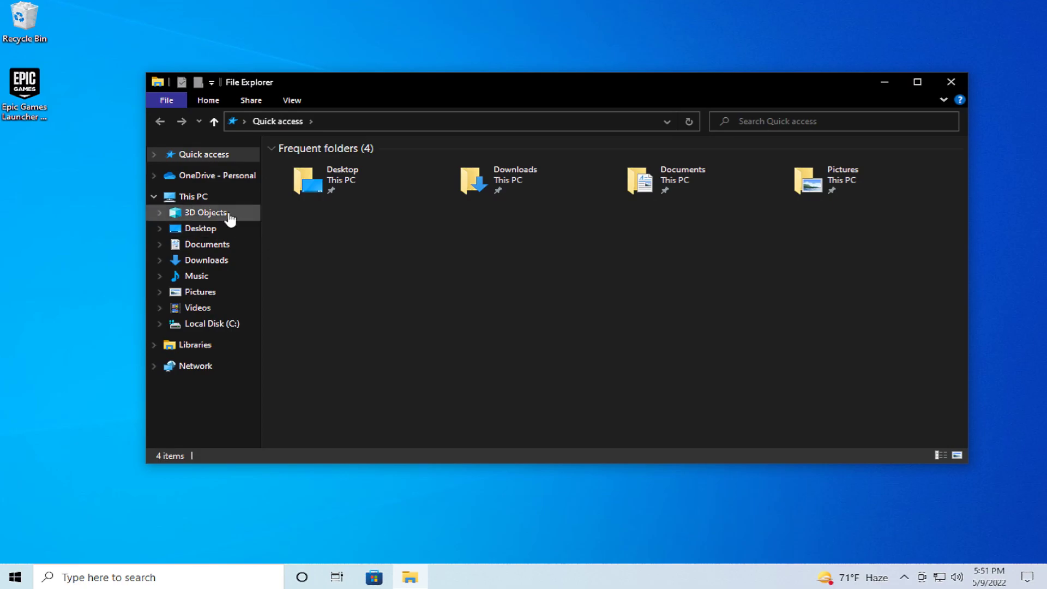
pyautogui.click(205, 197)
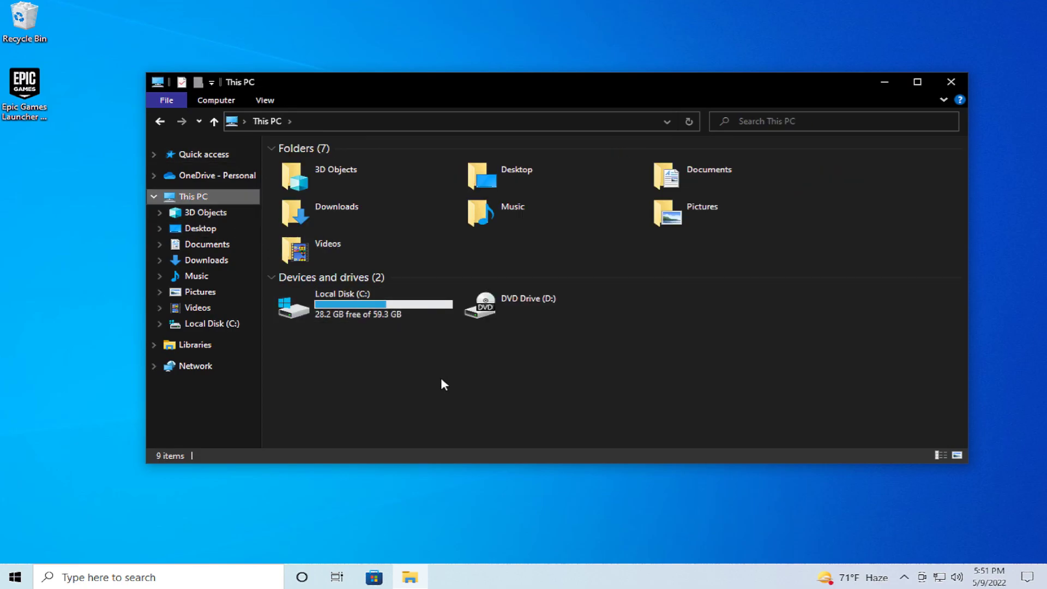
pyautogui.doubleClick(389, 304)
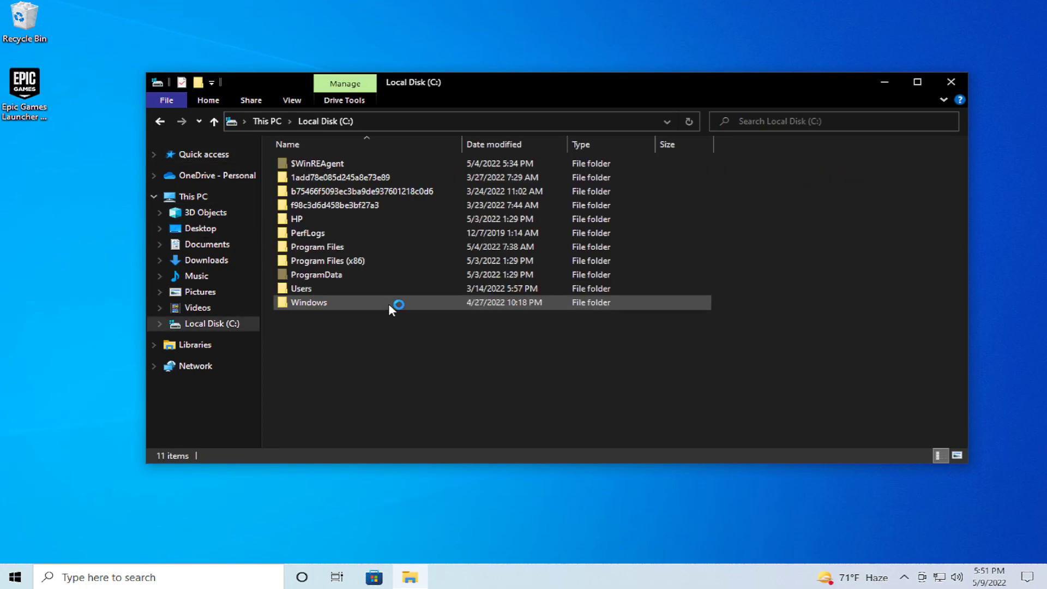
pyautogui.doubleClick(367, 300)
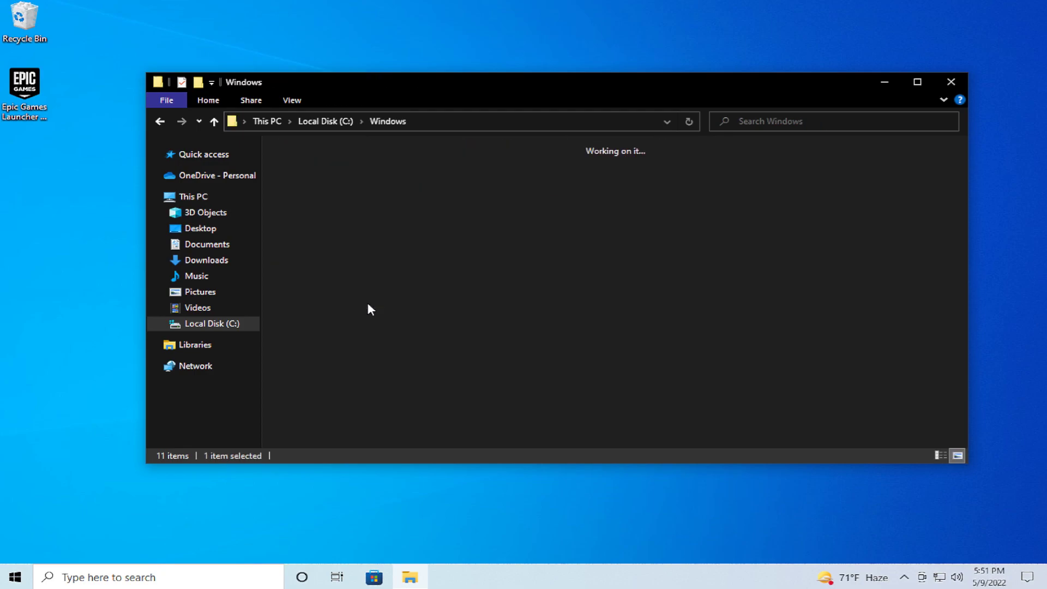
pyautogui.scroll(-5, 639, 315)
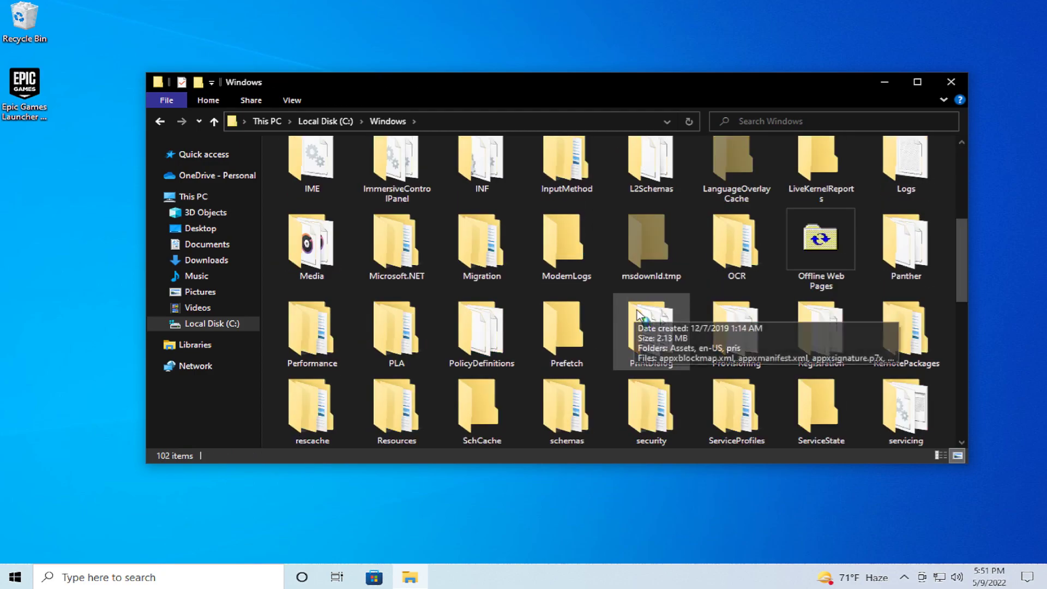
pyautogui.scroll(-4, 639, 315)
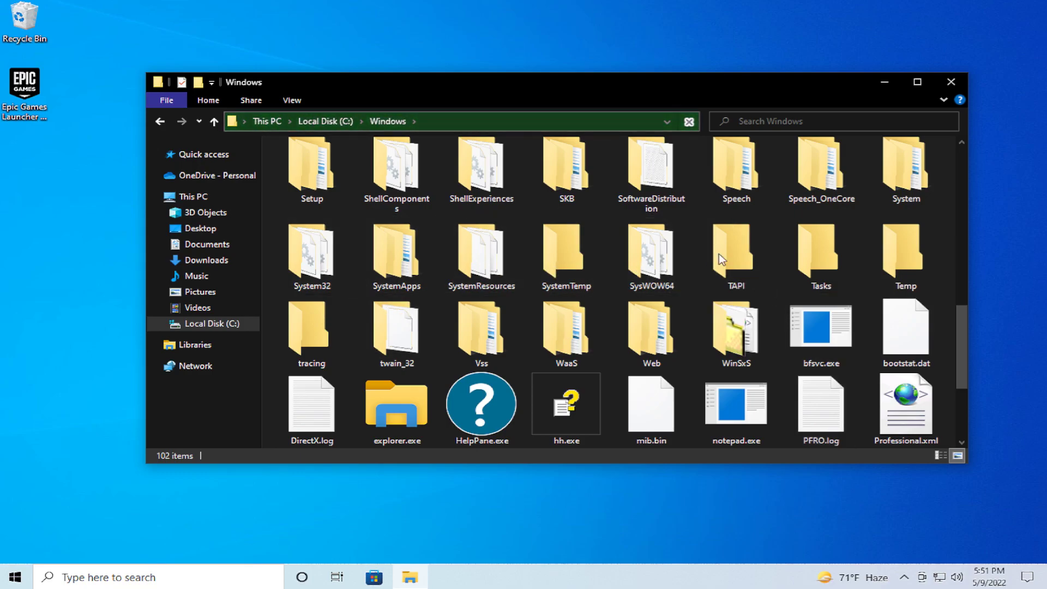
pyautogui.click(648, 189)
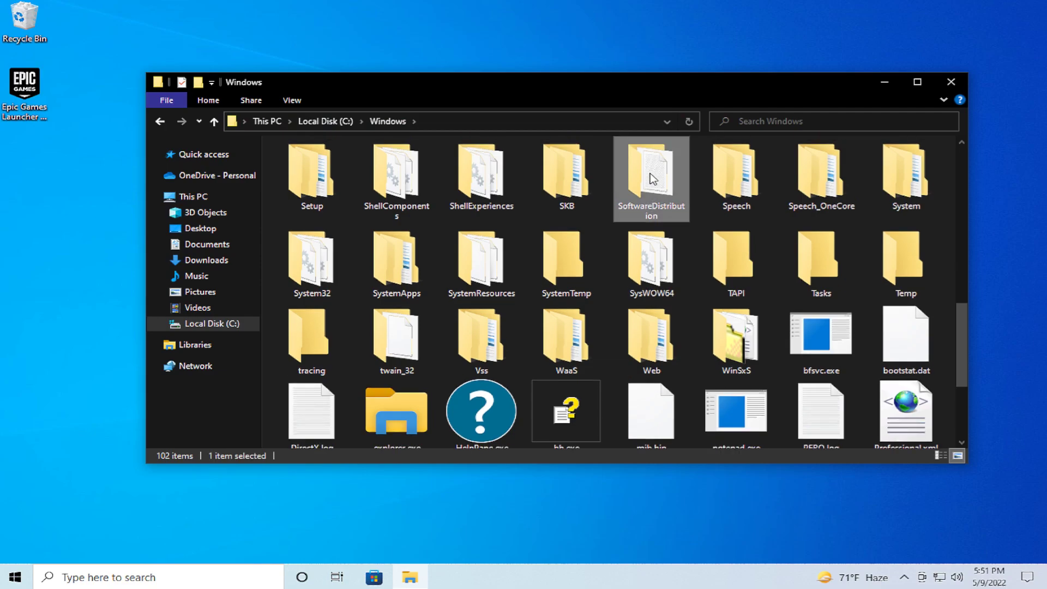
pyautogui.doubleClick(652, 179)
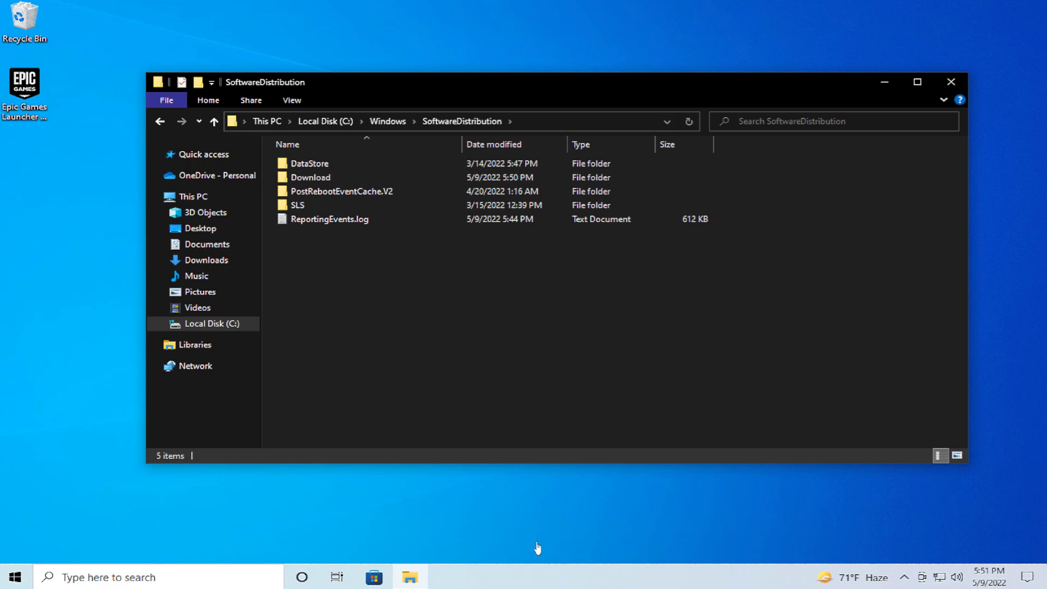
# - Try deleting all five SoftwareDistribution items, skipping the in-use DataStore folder
pyautogui.moveTo(485, 300); pyautogui.dragTo(475, 106)
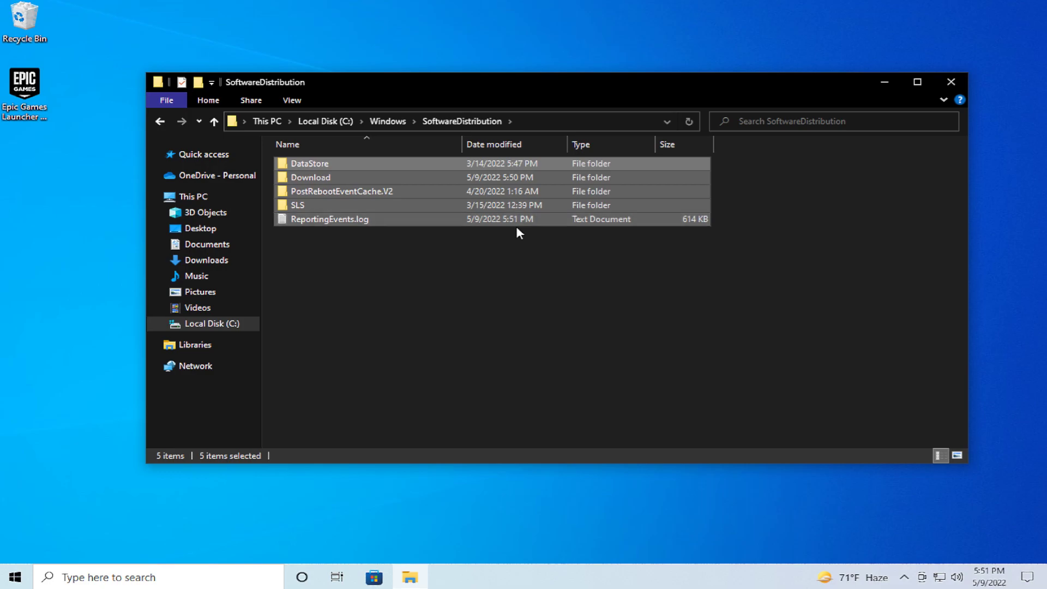
pyautogui.press('Delete')
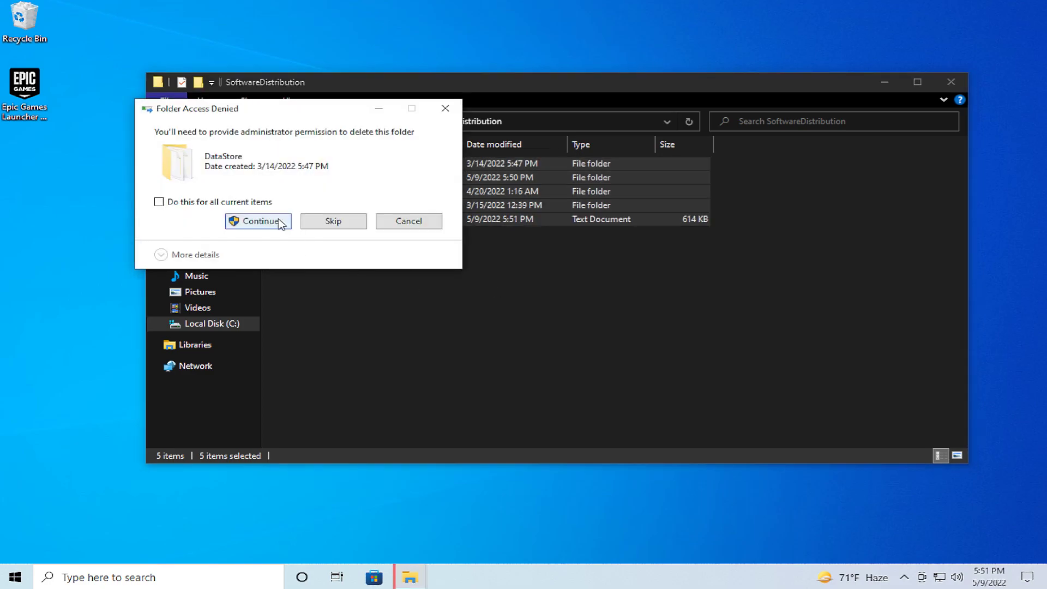
pyautogui.moveTo(274, 123); pyautogui.dragTo(438, 270)
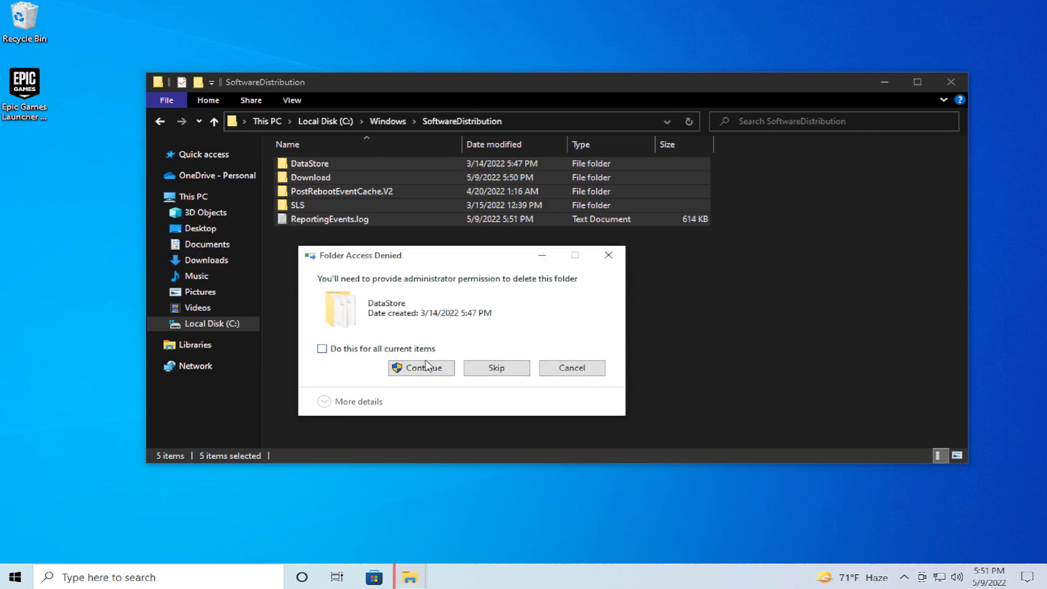
pyautogui.click(424, 367)
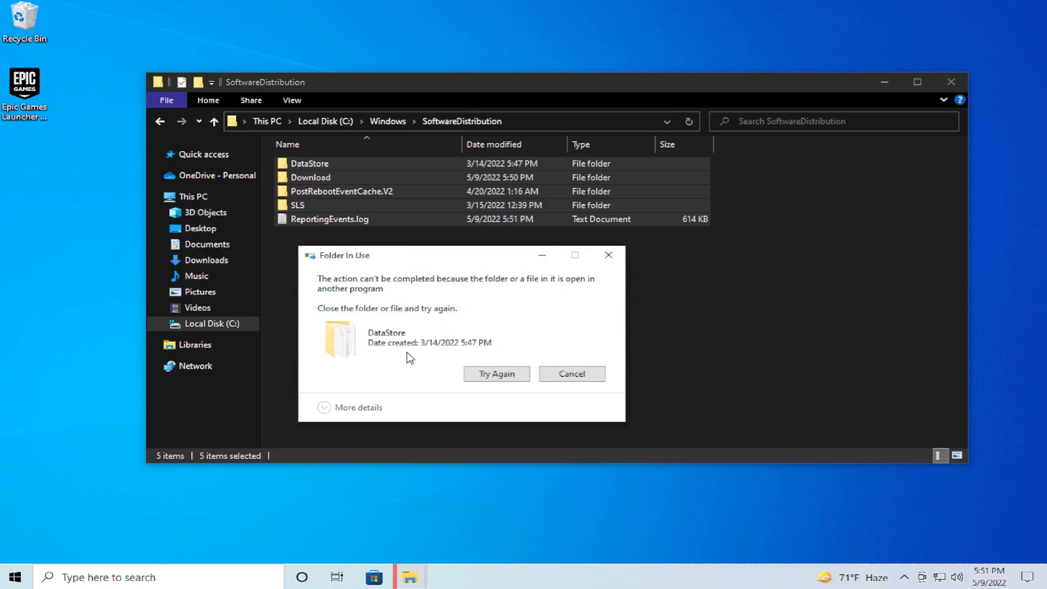
pyautogui.click(488, 376)
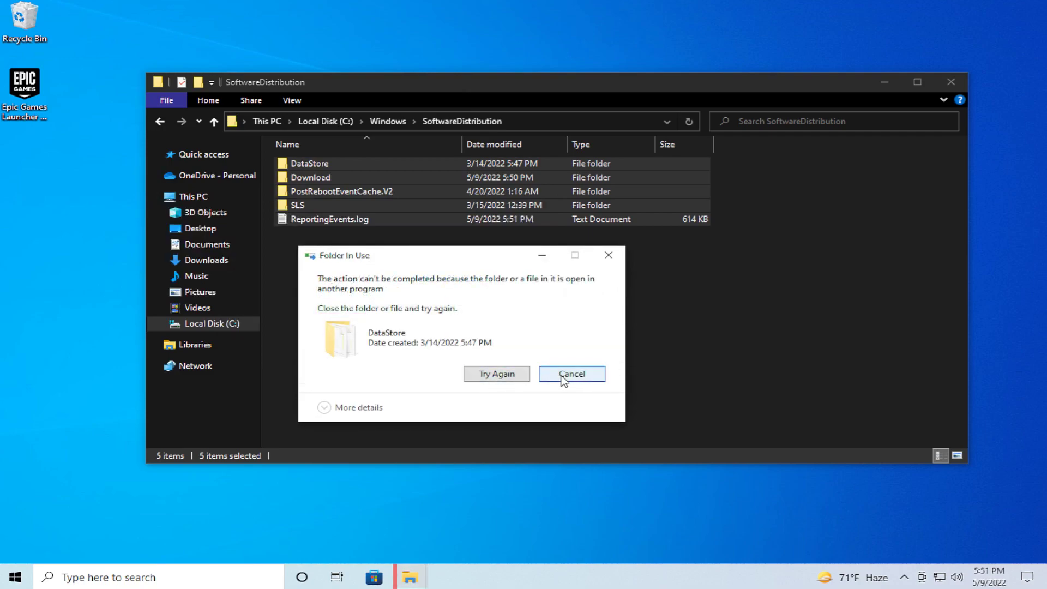
pyautogui.click(564, 374)
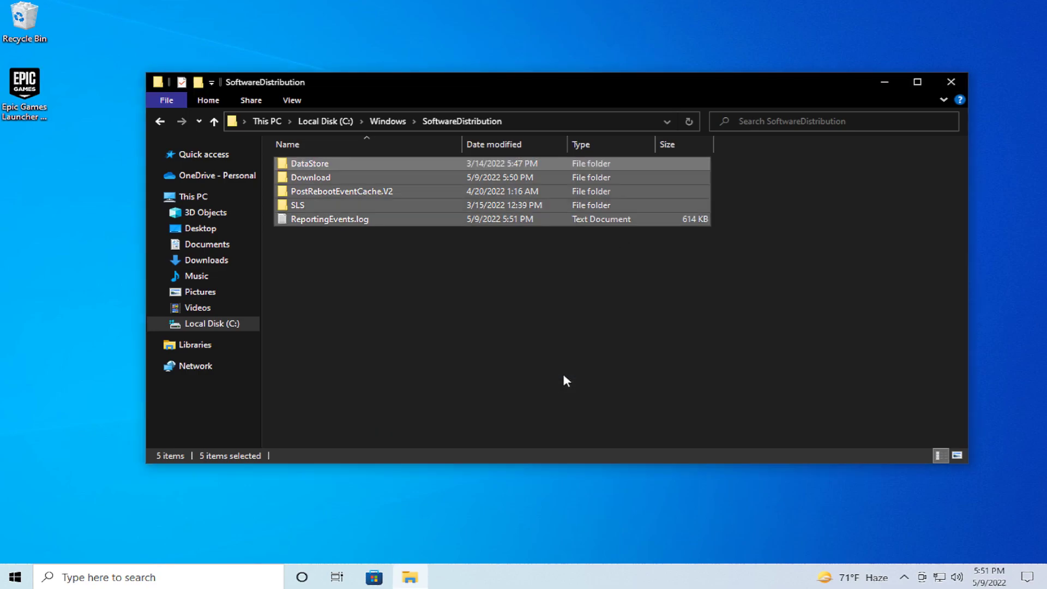
# - Delete the Download, PostRebootEventCache.V2 and SLS folders, approving each permission prompt
pyautogui.click(333, 168)
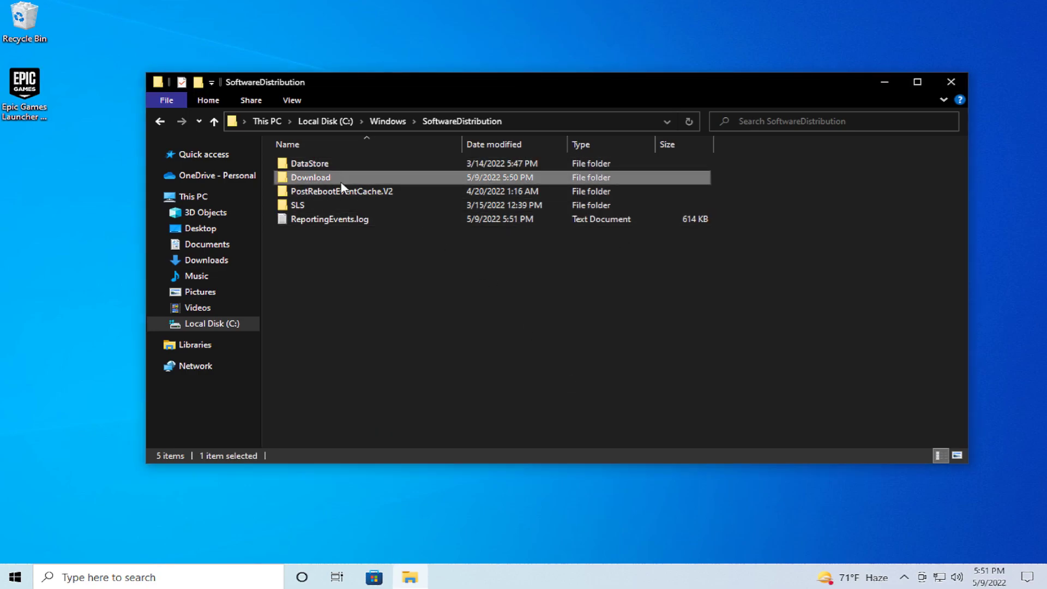
pyautogui.press('Delete')
pyautogui.click(463, 203)
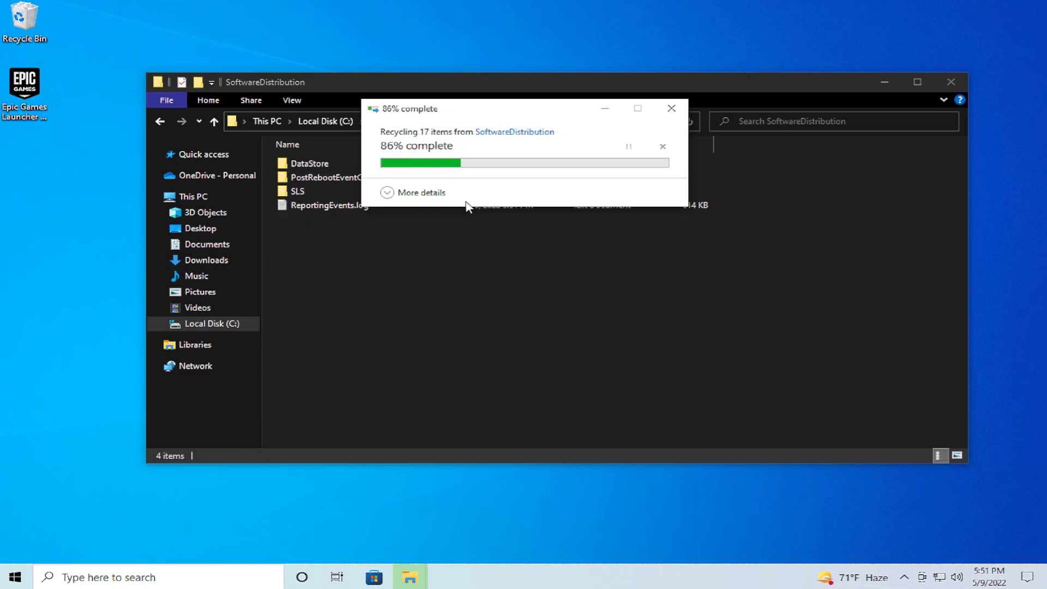
pyautogui.click(355, 179)
pyautogui.press('Delete')
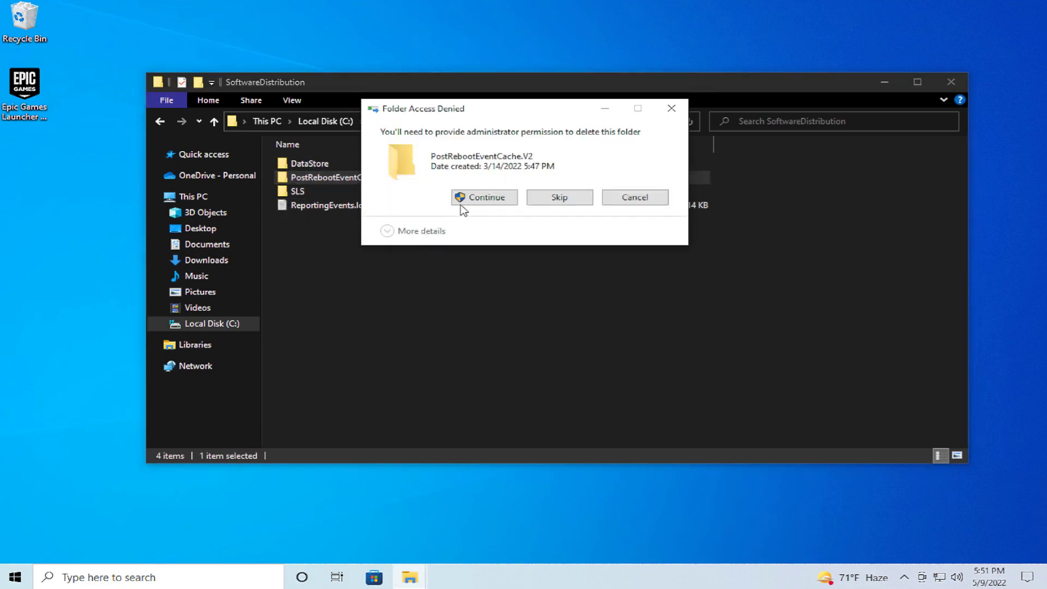
pyautogui.click(464, 202)
pyautogui.click(335, 177)
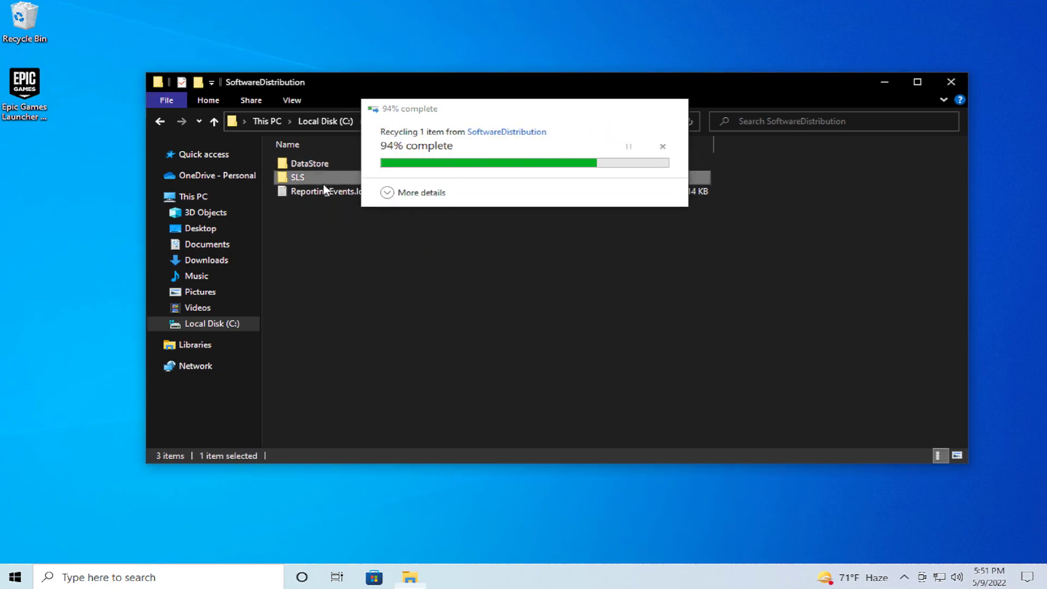
pyautogui.press('Delete')
pyautogui.click(486, 204)
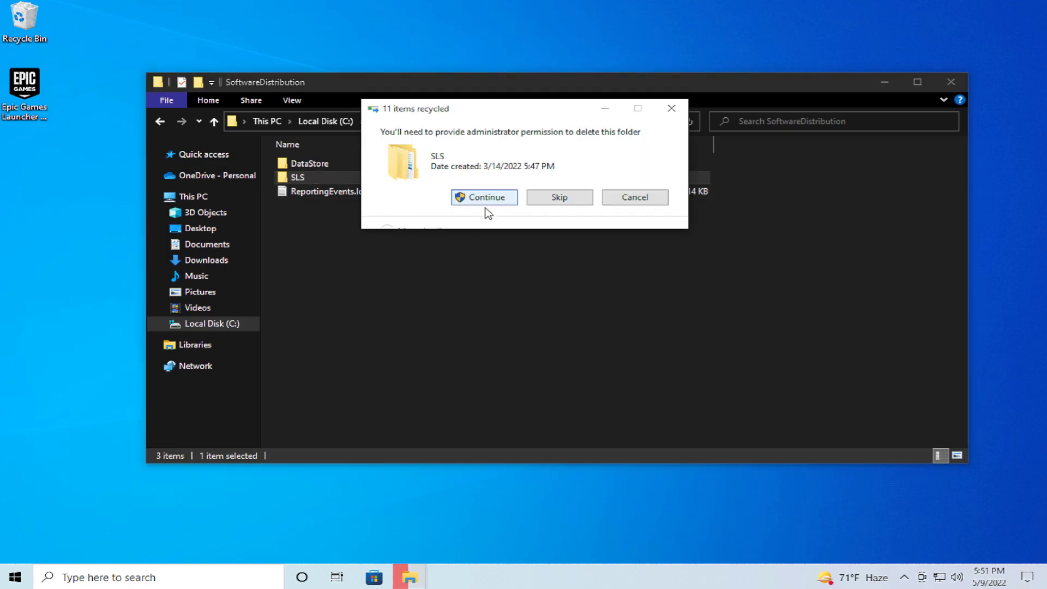
# - Attempt to delete ReportingEvents.log from its right-click menu and retry
pyautogui.click(347, 178)
pyautogui.rightClick(348, 177)
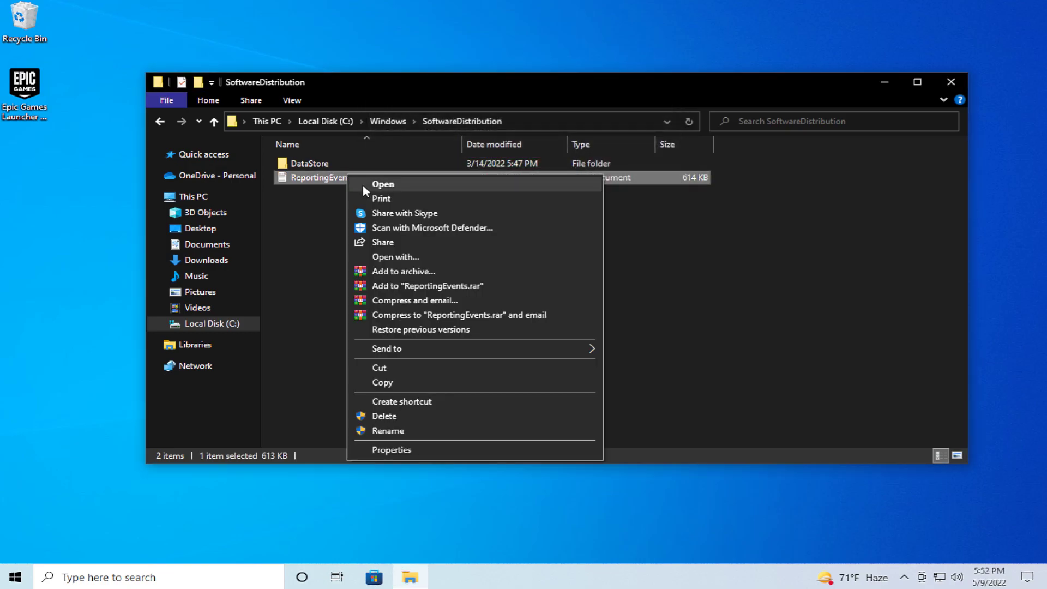
pyautogui.click(418, 415)
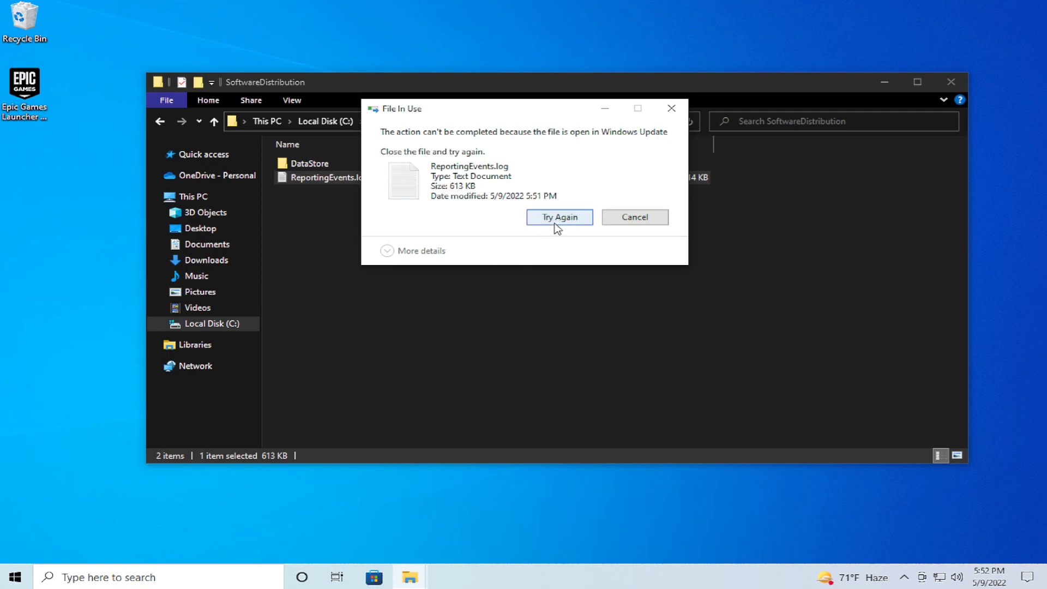
pyautogui.click(560, 216)
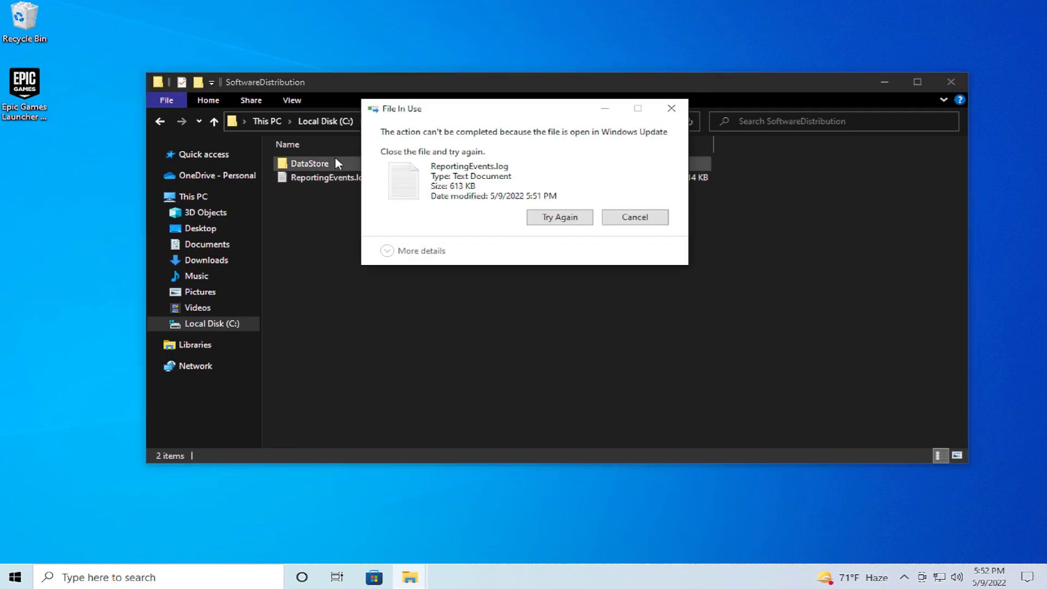
# - Try clearing DataStore's three items, abandon the in-use files, and return to SoftwareDistribution
pyautogui.click(335, 159)
pyautogui.doubleClick(334, 159)
pyautogui.moveTo(406, 262); pyautogui.dragTo(389, 135)
pyautogui.press('Delete')
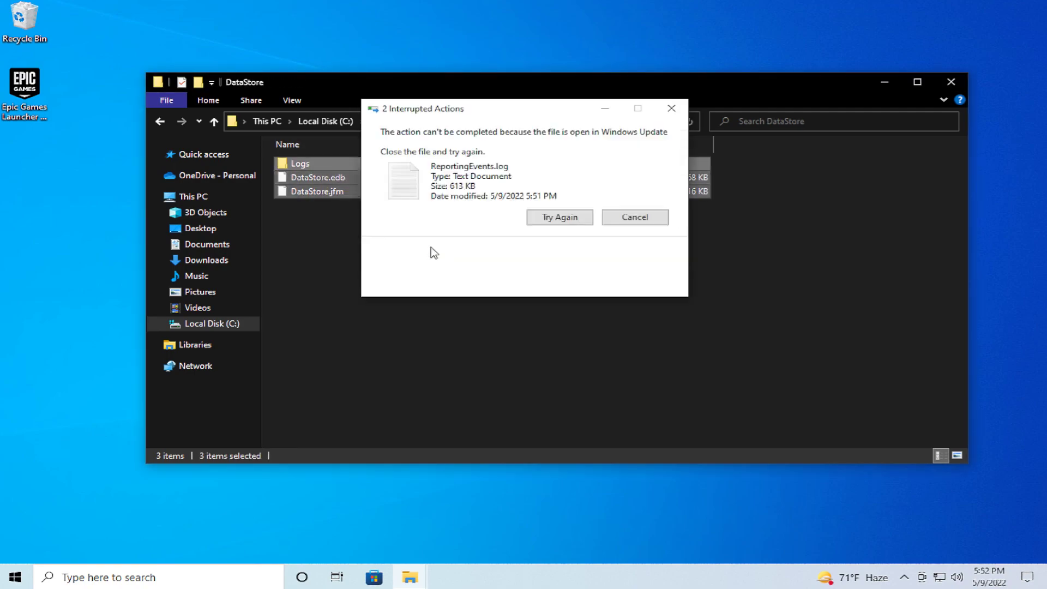
pyautogui.click(553, 223)
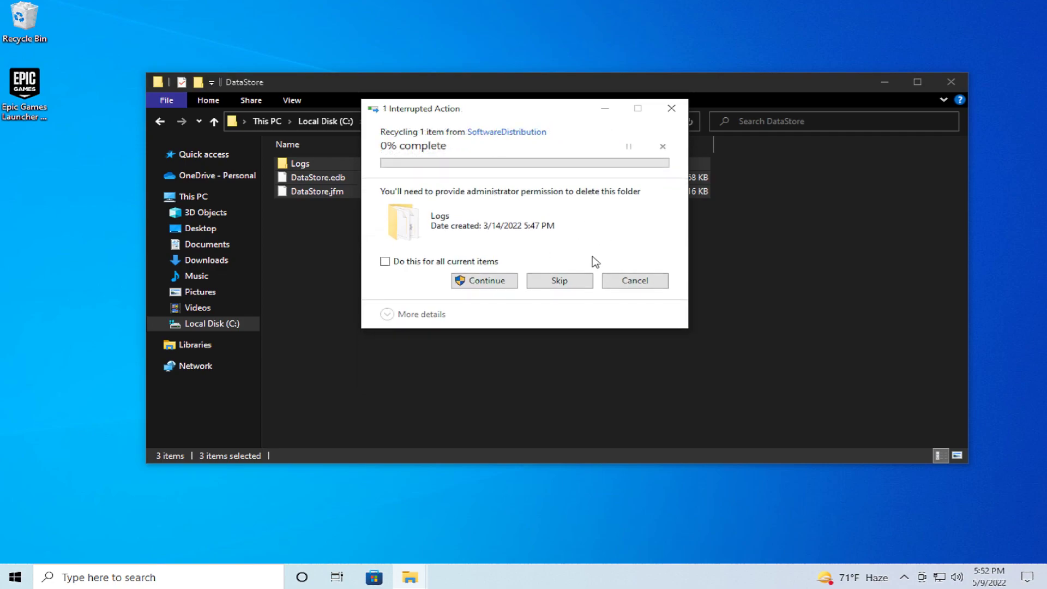
pyautogui.click(500, 341)
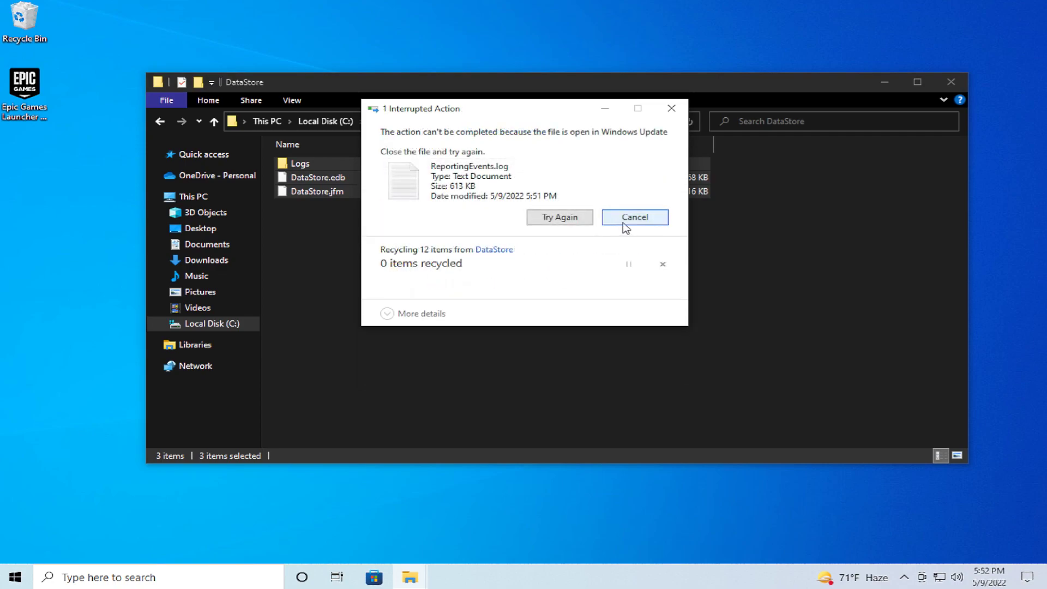
pyautogui.click(627, 217)
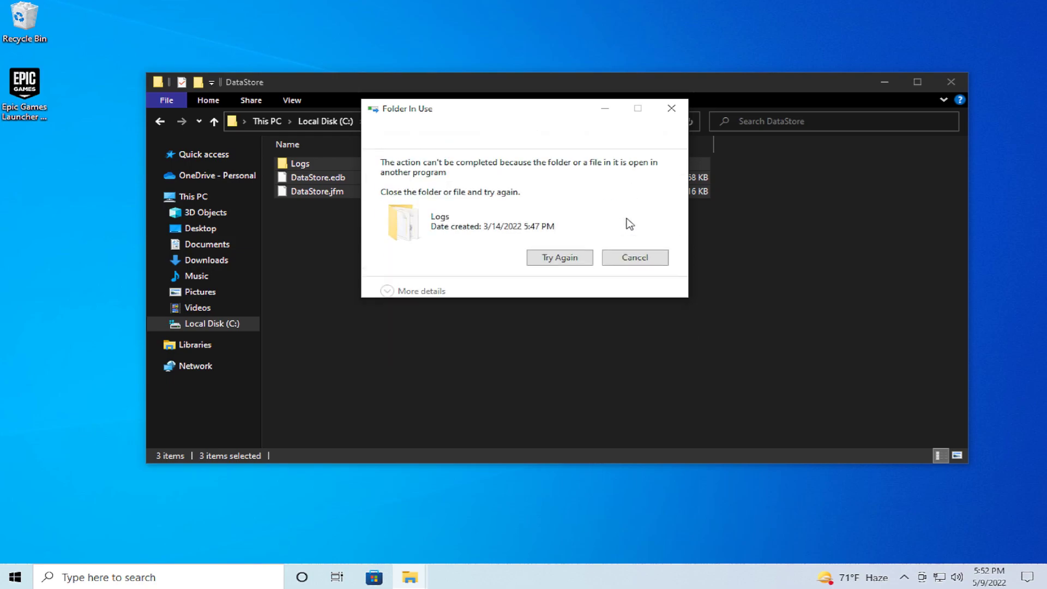
pyautogui.click(548, 230)
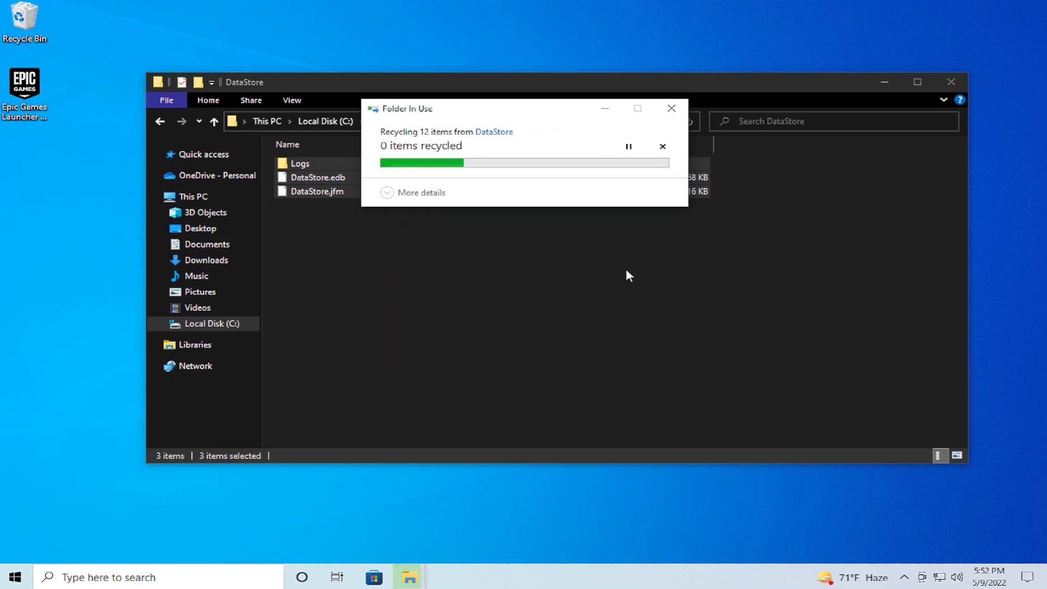
pyautogui.click(635, 226)
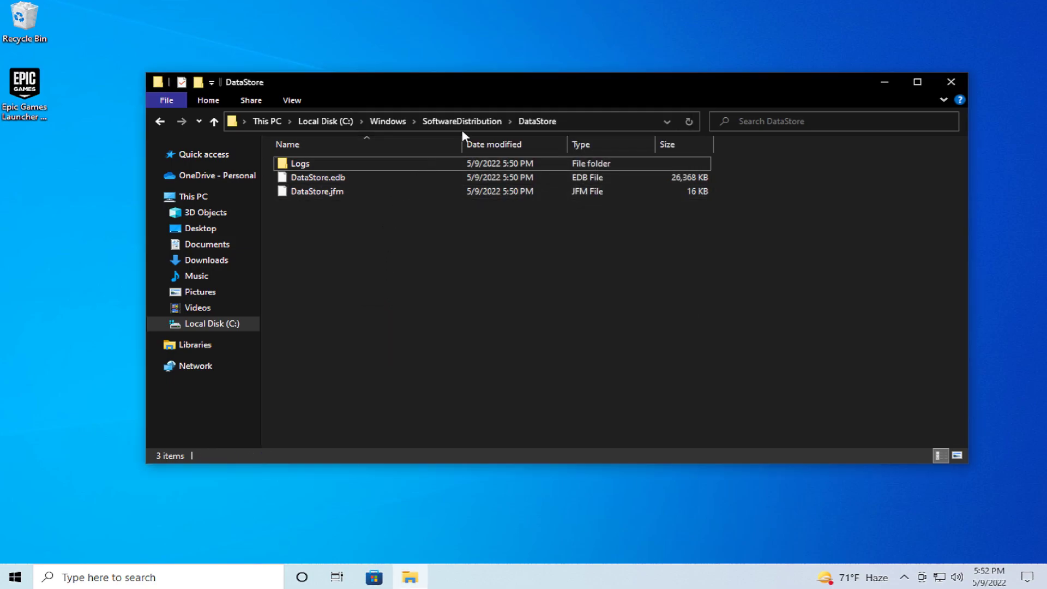
pyautogui.click(462, 126)
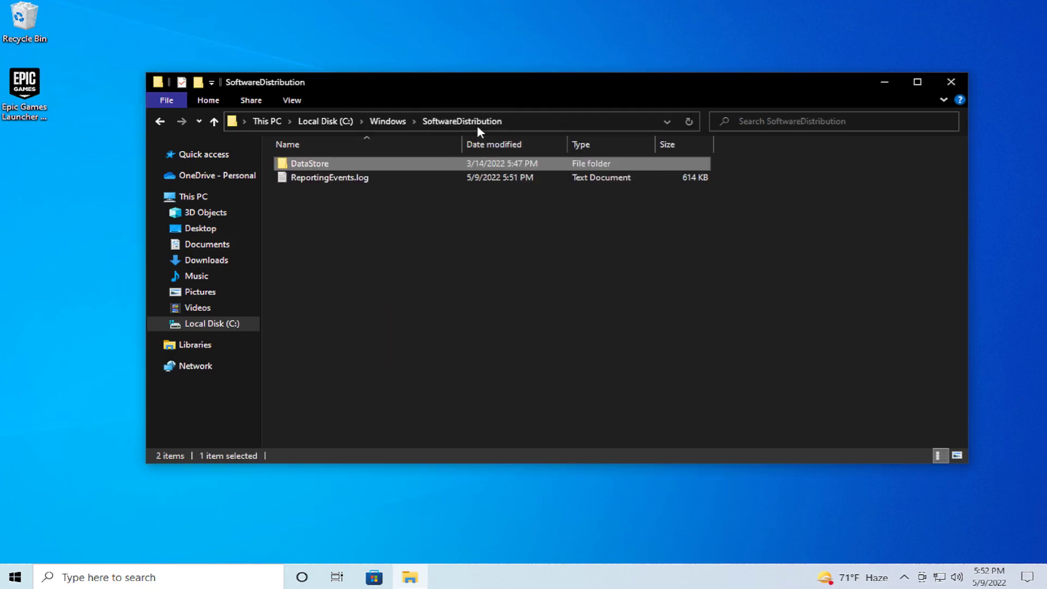
# - Close the SoftwareDistribution window and restart the PC from the Start power menu
pyautogui.click(942, 86)
pyautogui.click(15, 577)
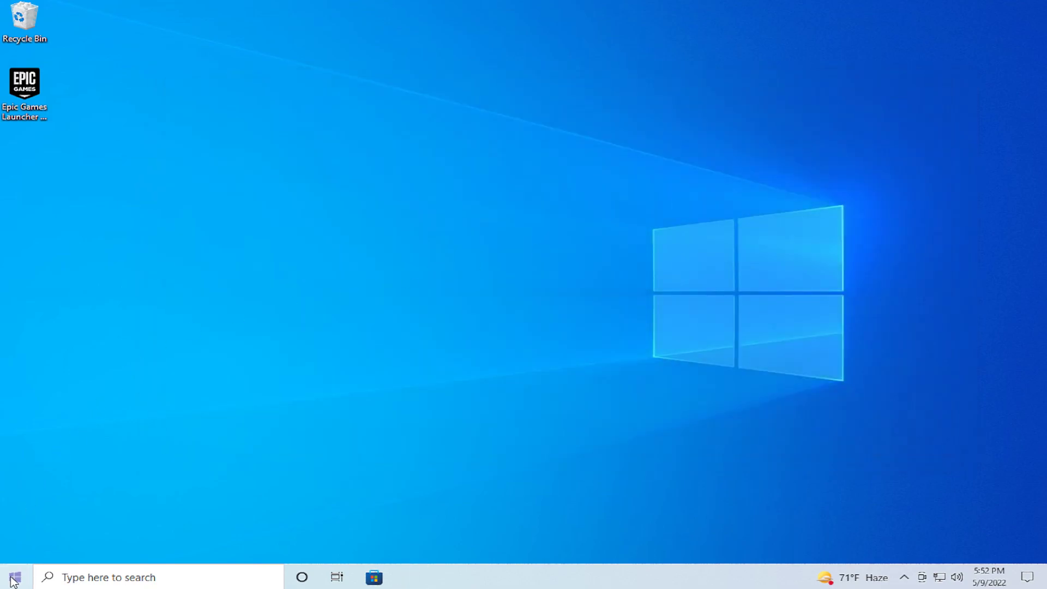
pyautogui.click(15, 548)
pyautogui.click(41, 516)
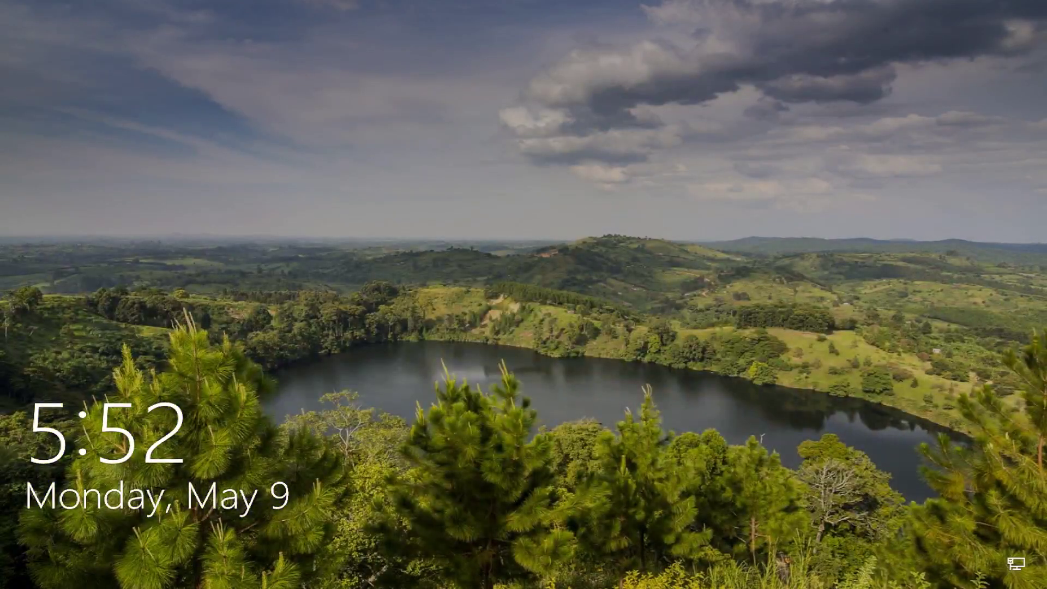
# - Sign in at the lock screen after the restart, getting past an incorrect-password message
pyautogui.press('Return')
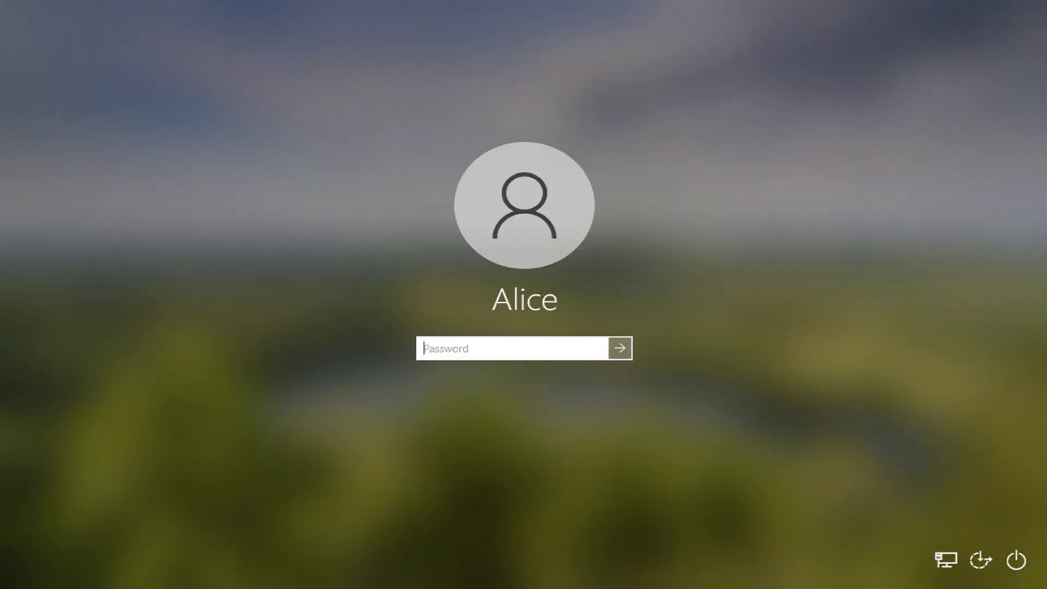
pyautogui.write('****')
pyautogui.press('Return')
pyautogui.press('Return')
pyautogui.write('*')
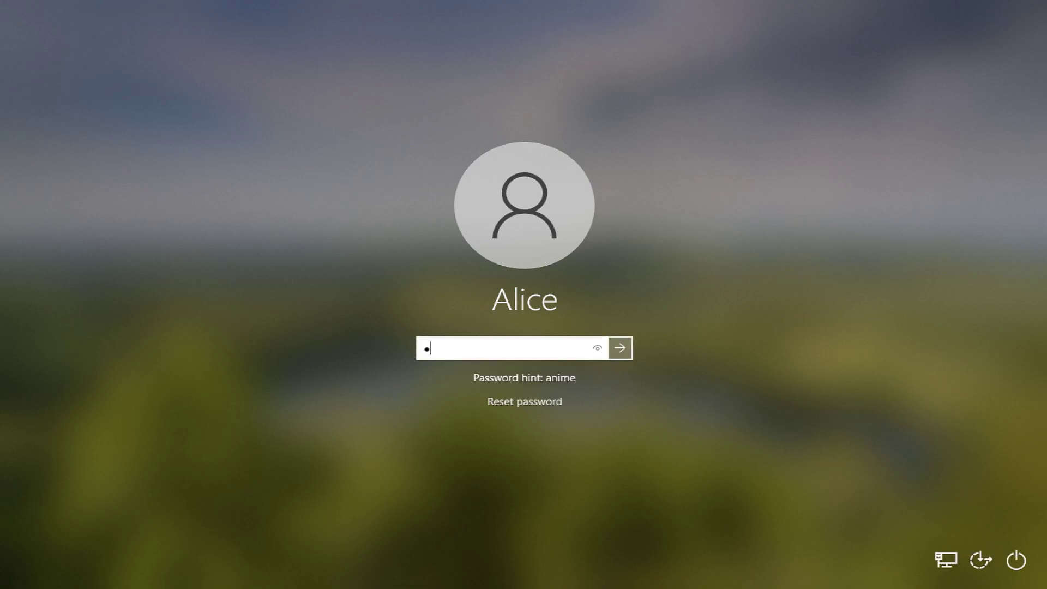
pyautogui.write('*****')
pyautogui.press('Return')
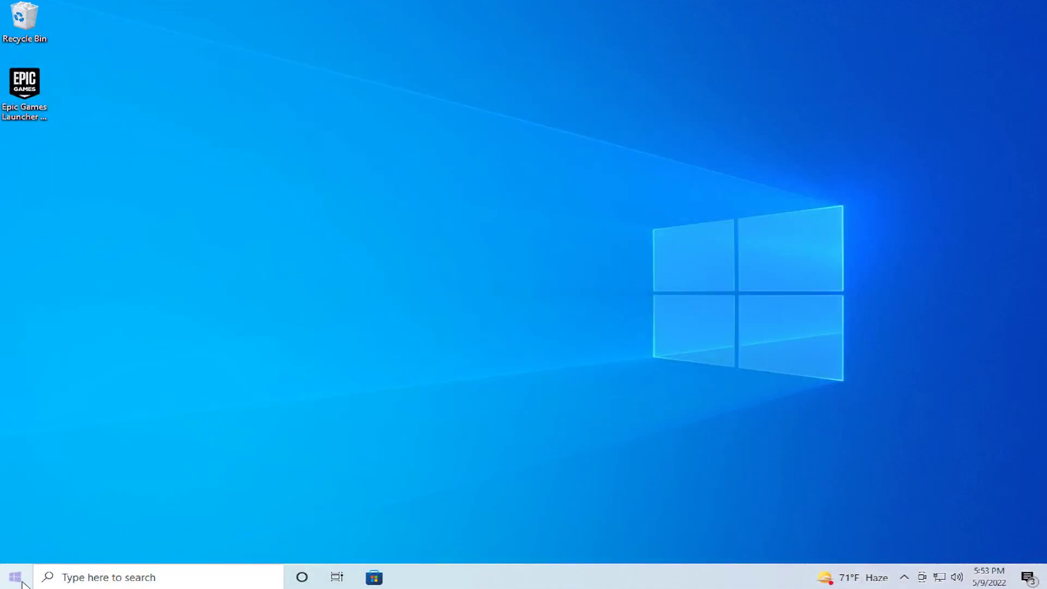
pyautogui.click(14, 577)
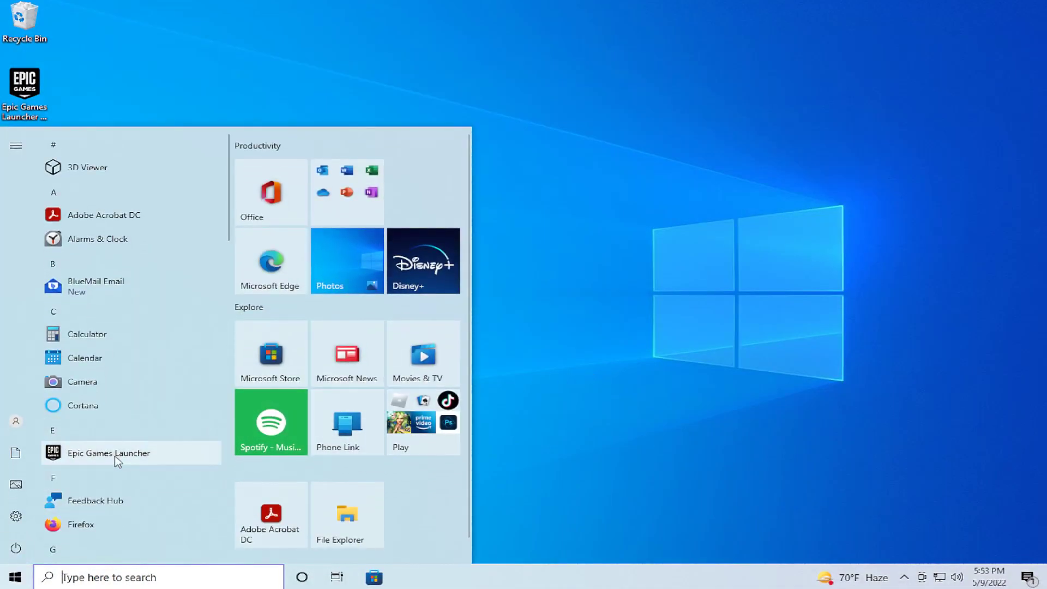
pyautogui.moveTo(17, 515)
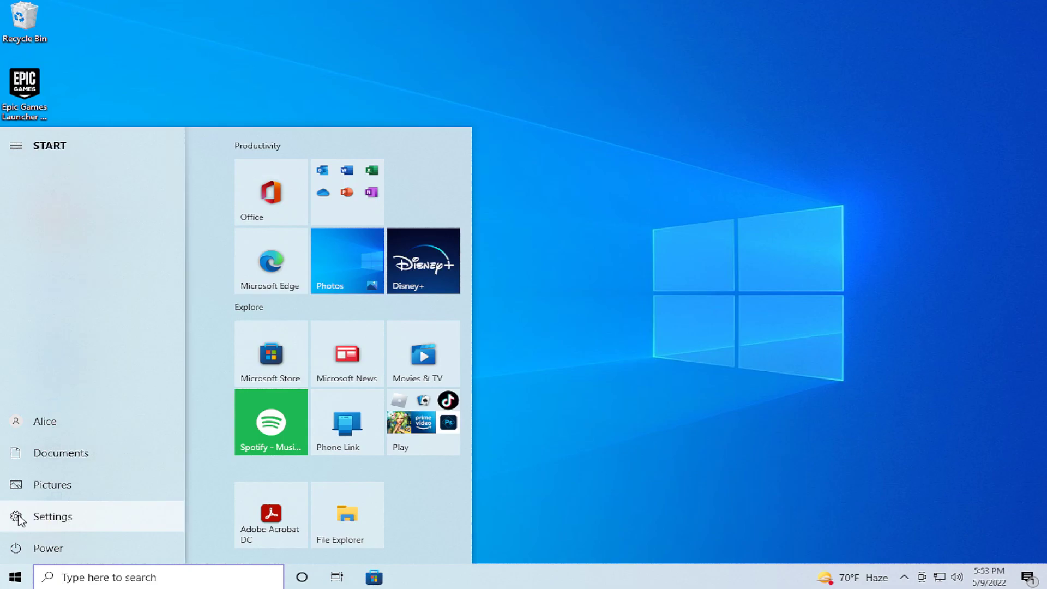
pyautogui.write('se')
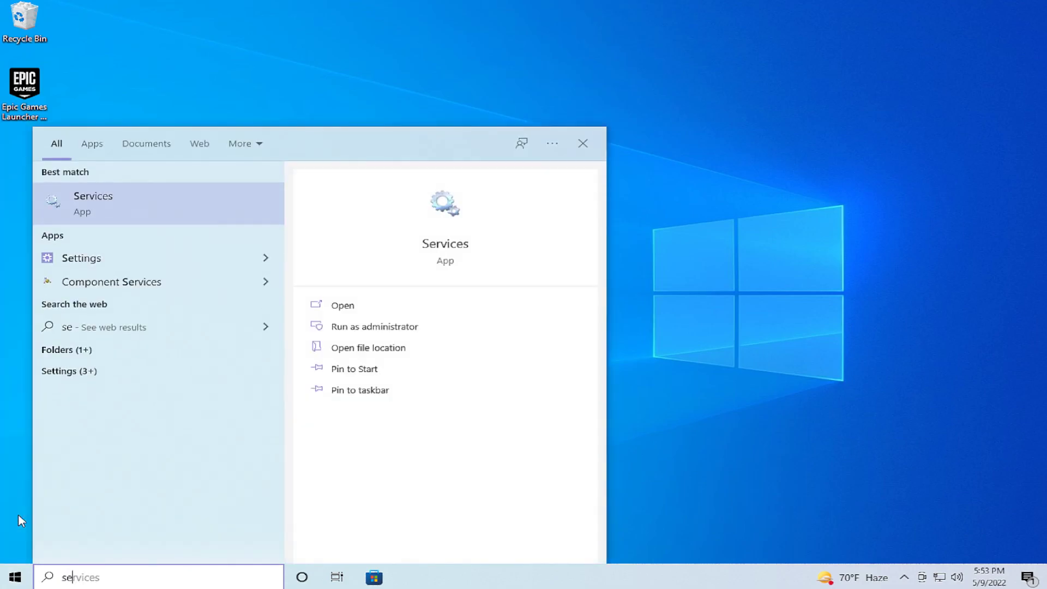
pyautogui.write('ttings')
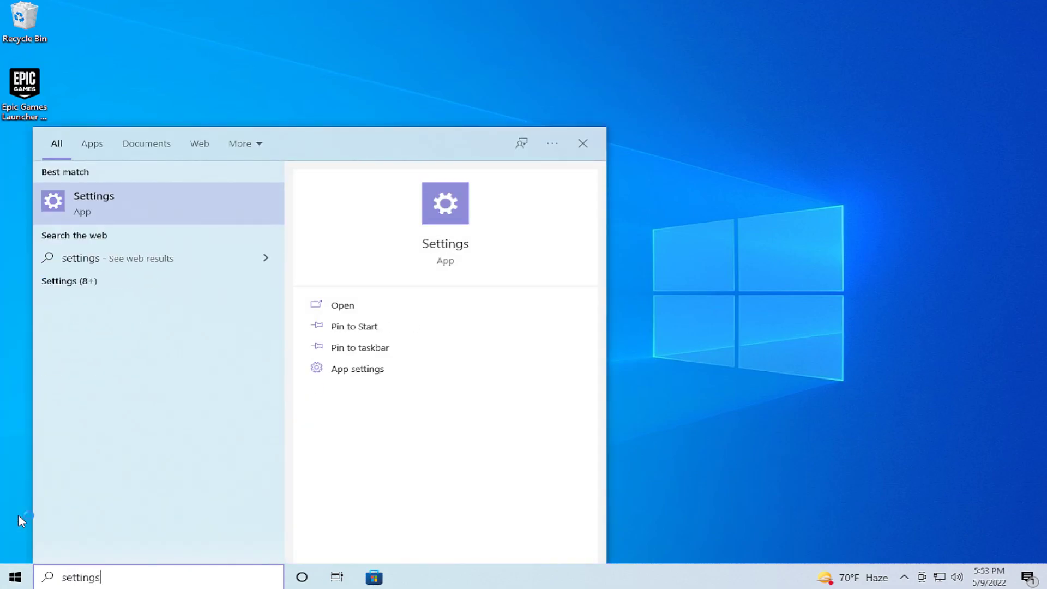
# - Launch the Settings app by searching 'settings' from the Start menu
pyautogui.press('Return')
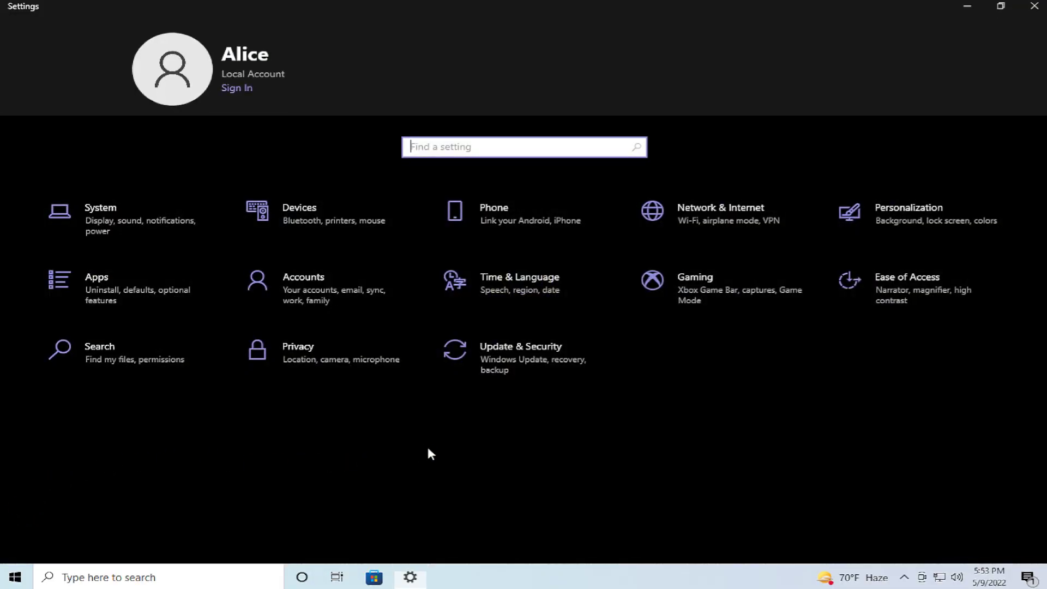
# - Check for updates under Update & Security, starting the .NET Framework cumulative update download
pyautogui.click(503, 366)
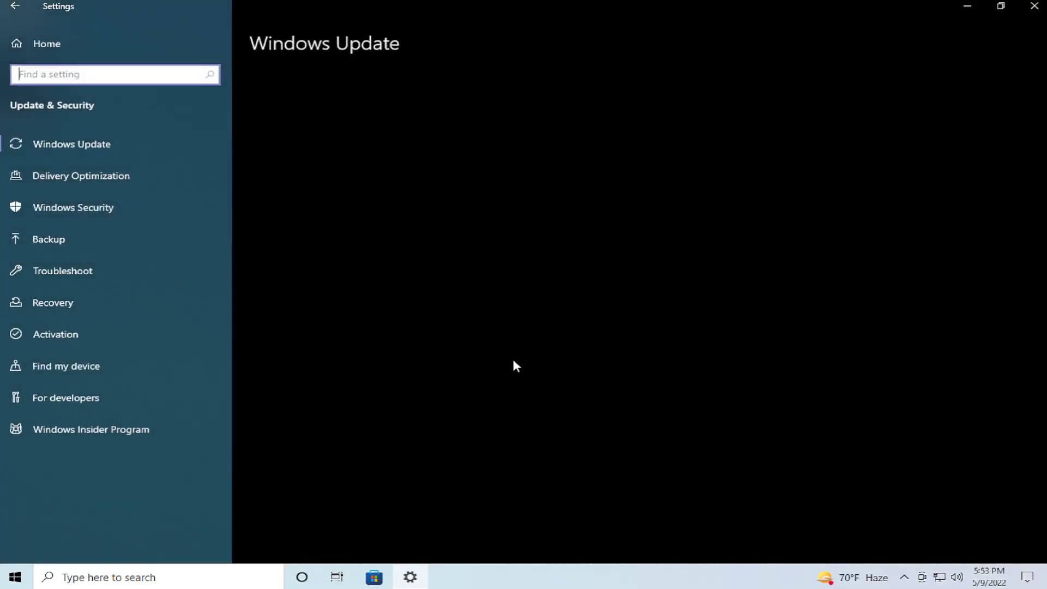
pyautogui.click(133, 141)
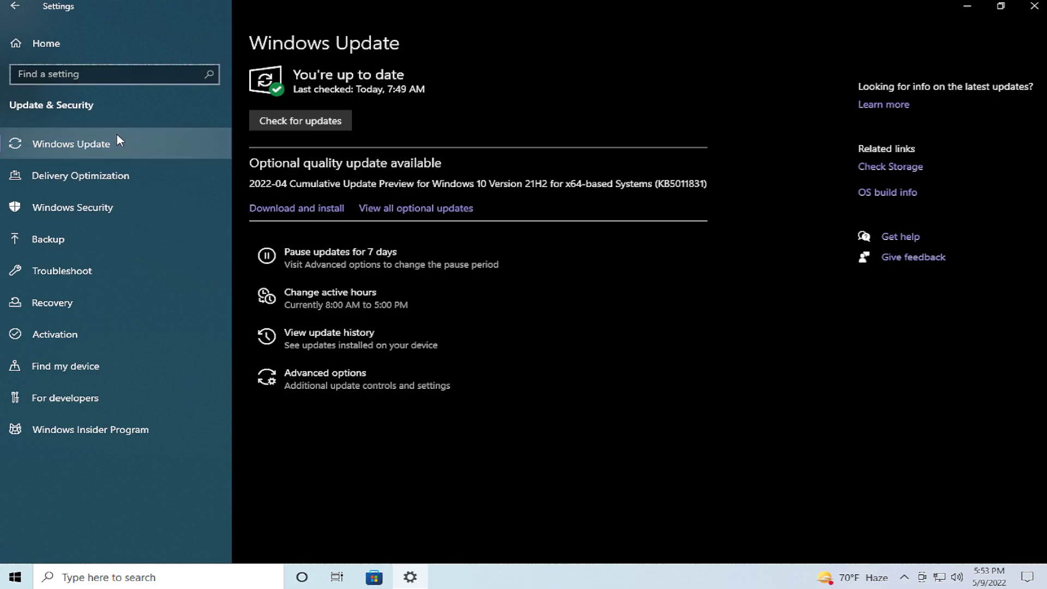
pyautogui.click(114, 139)
pyautogui.click(338, 125)
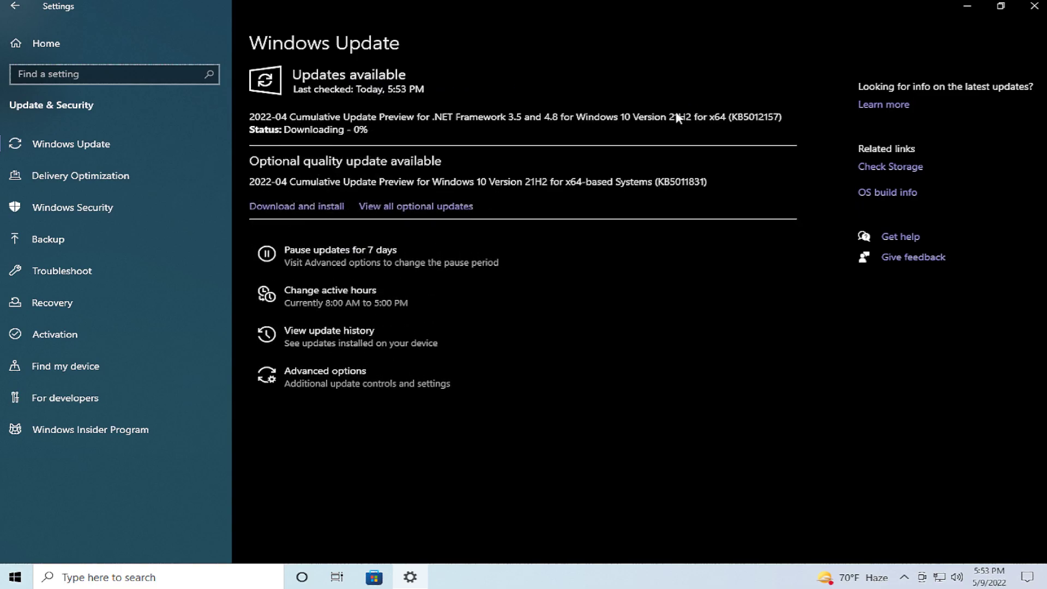
# - Download the optional 2022-04 Windows 10 21H2 cumulative update preview (KB5011831) to 100%
pyautogui.click(295, 207)
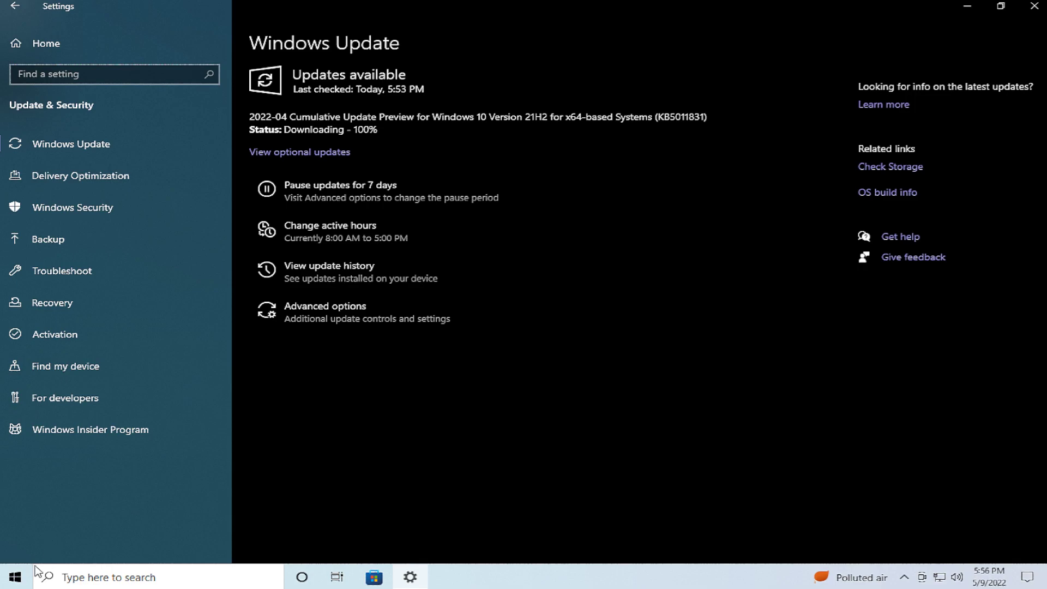
# - Open the Start menu power options, then dismiss them without choosing one
pyautogui.click(19, 577)
pyautogui.click(17, 550)
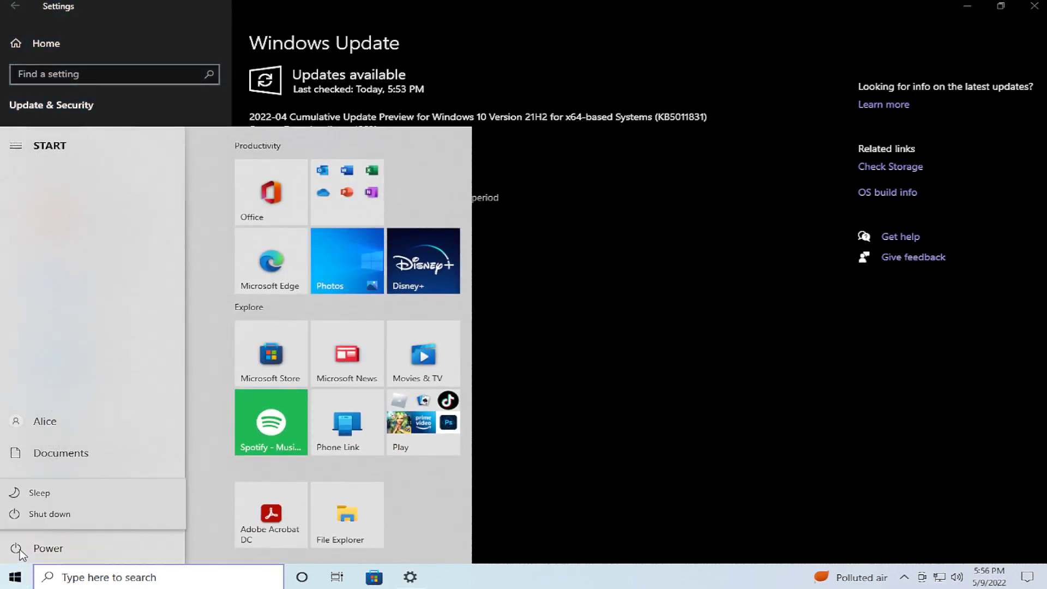
pyautogui.click(566, 458)
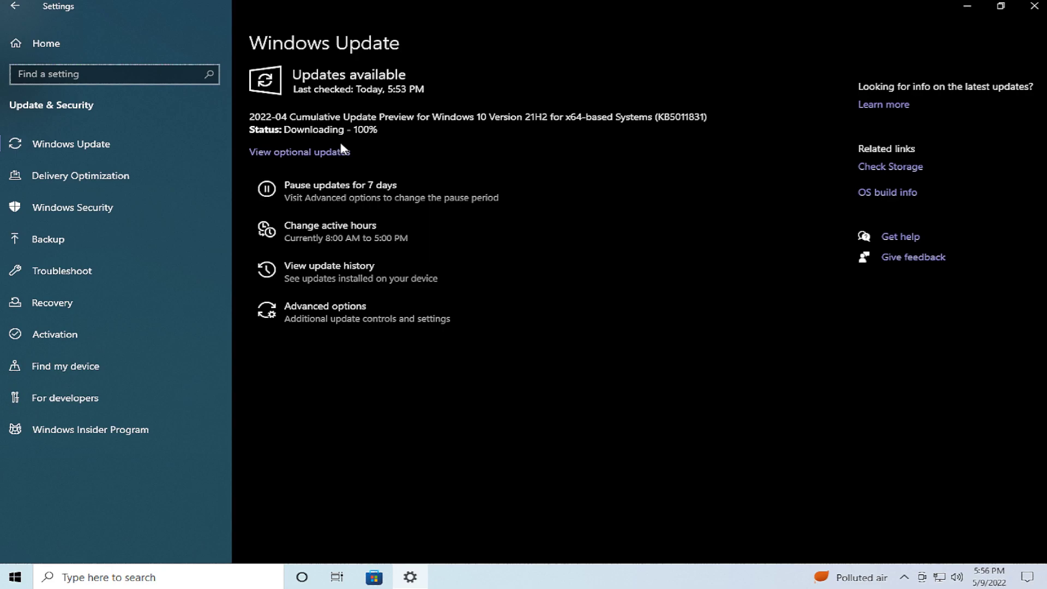
# - View the optional updates list, return to Windows Update, and close Settings
pyautogui.click(331, 152)
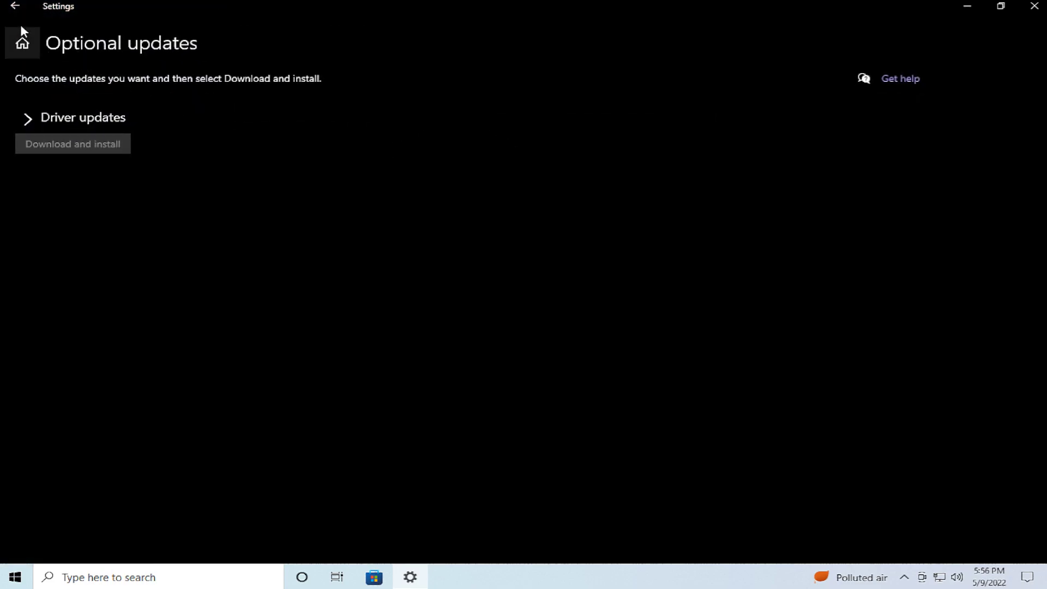
pyautogui.click(16, 8)
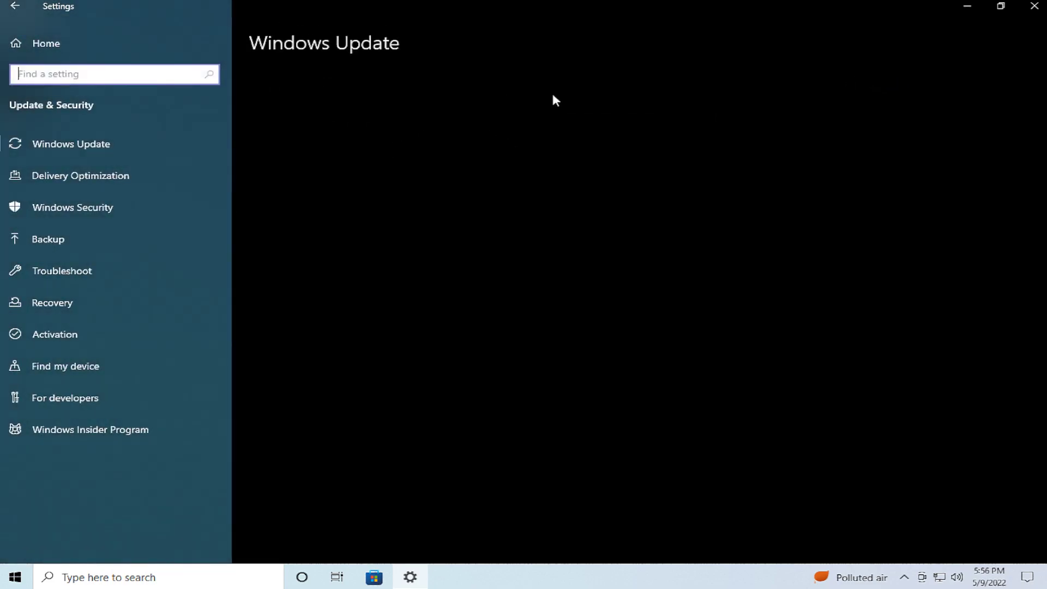
pyautogui.click(663, 78)
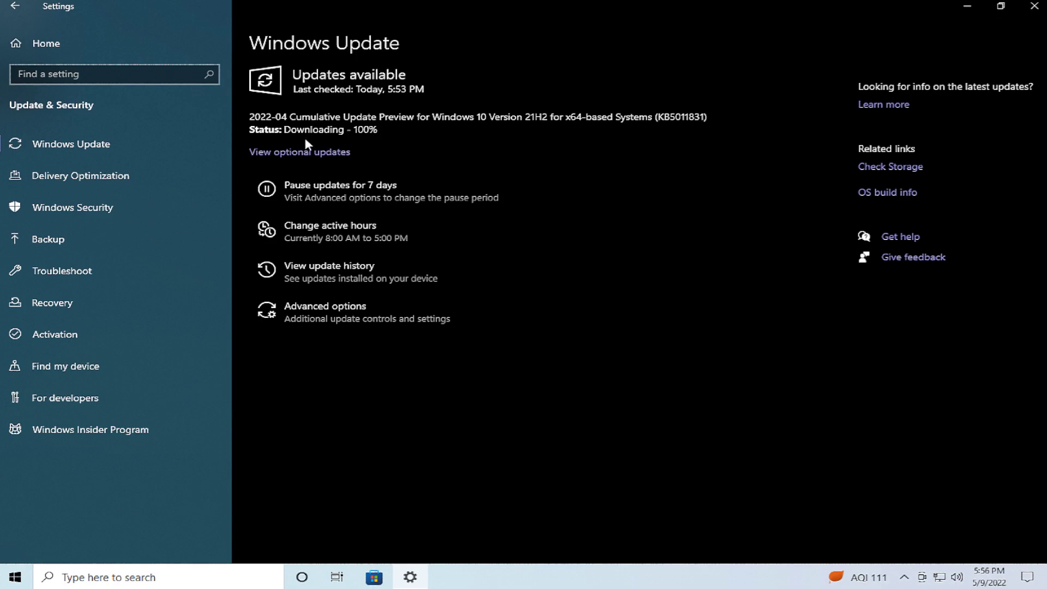
pyautogui.click(1033, 6)
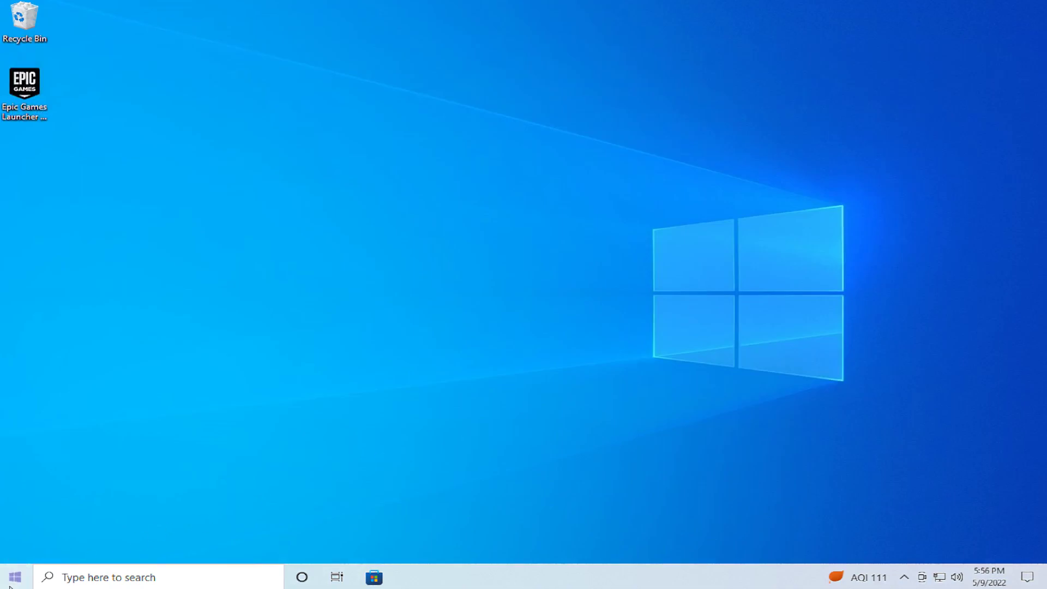
# - Restart the PC from the Start menu's Power options
pyautogui.click(15, 576)
pyautogui.click(15, 548)
pyautogui.click(43, 516)
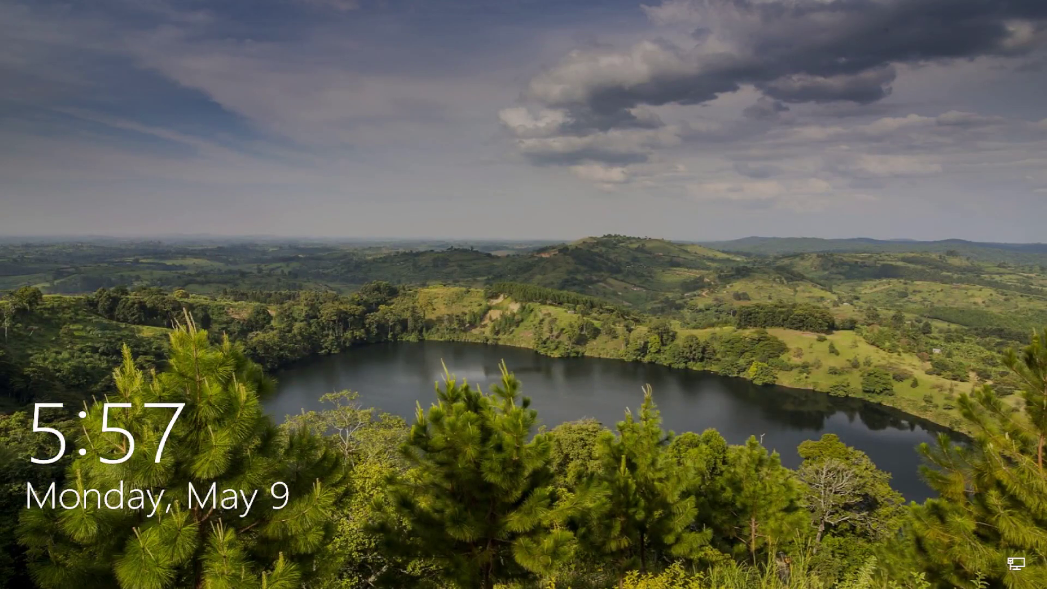
# - Dismiss the lock screen and submit the password to sign in
pyautogui.press('space')
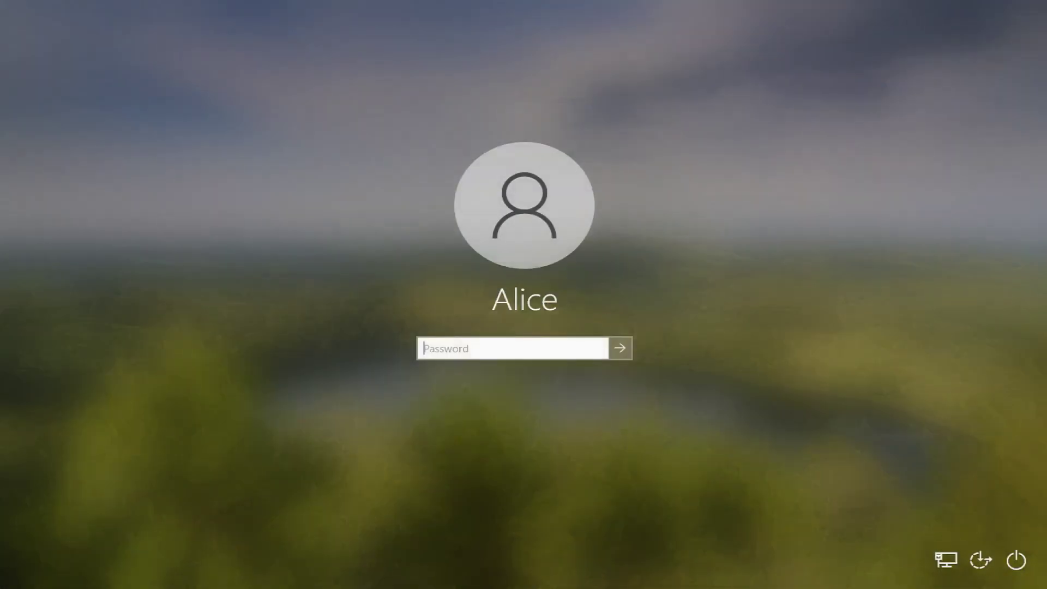
pyautogui.write('password')
pyautogui.press('Return')
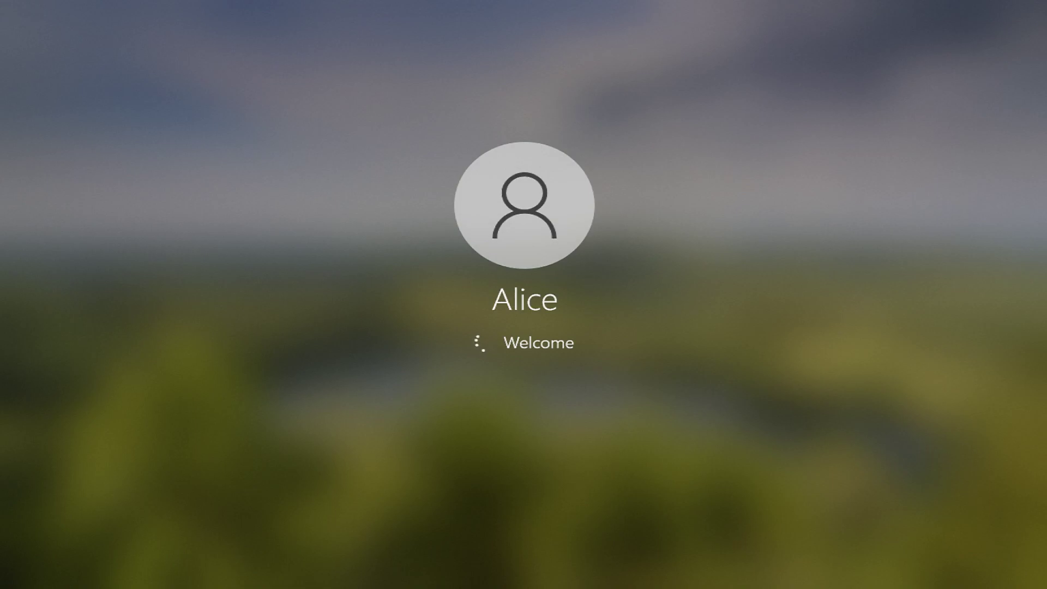